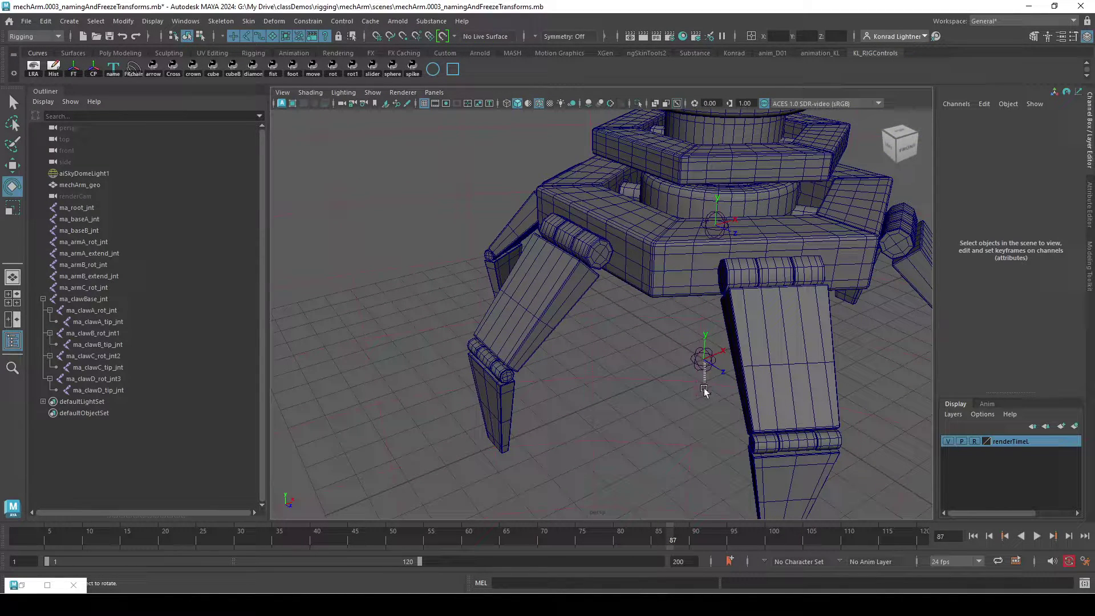
# Duplicate the root joint and snap the copy to the centre of the leg's upper hinge end cap
pyautogui.click(705, 361)
pyautogui.hotkey('ctrl', 'd')
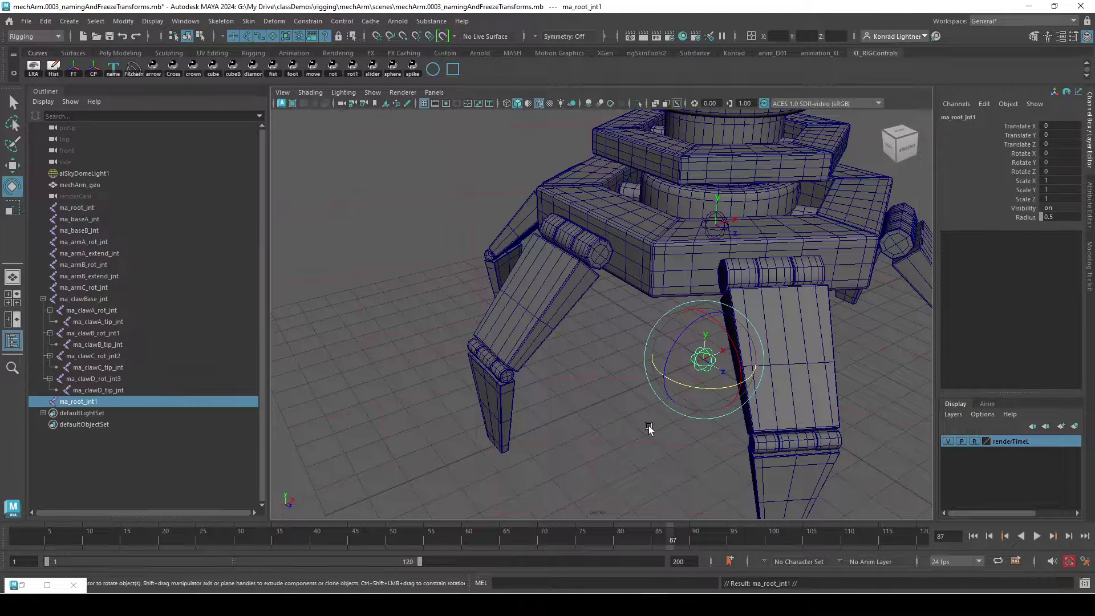
pyautogui.press('w')
pyautogui.moveTo(747, 338); pyautogui.dragTo(612, 376)
pyautogui.keyDown('alt'); pyautogui.moveTo(612, 376); pyautogui.dragTo(668, 399, button='right'); pyautogui.keyUp('alt')
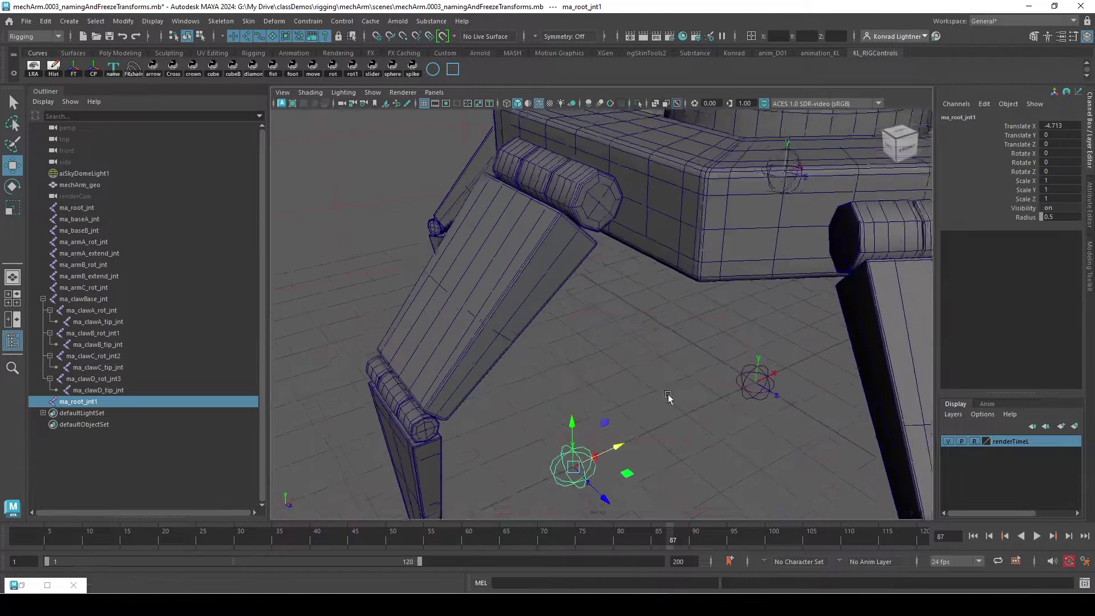
pyautogui.moveTo(607, 192); pyautogui.dragTo(599, 193, button='middle')
pyautogui.keyDown('alt'); pyautogui.moveTo(599, 192); pyautogui.dragTo(611, 248, button='right'); pyautogui.keyUp('alt')
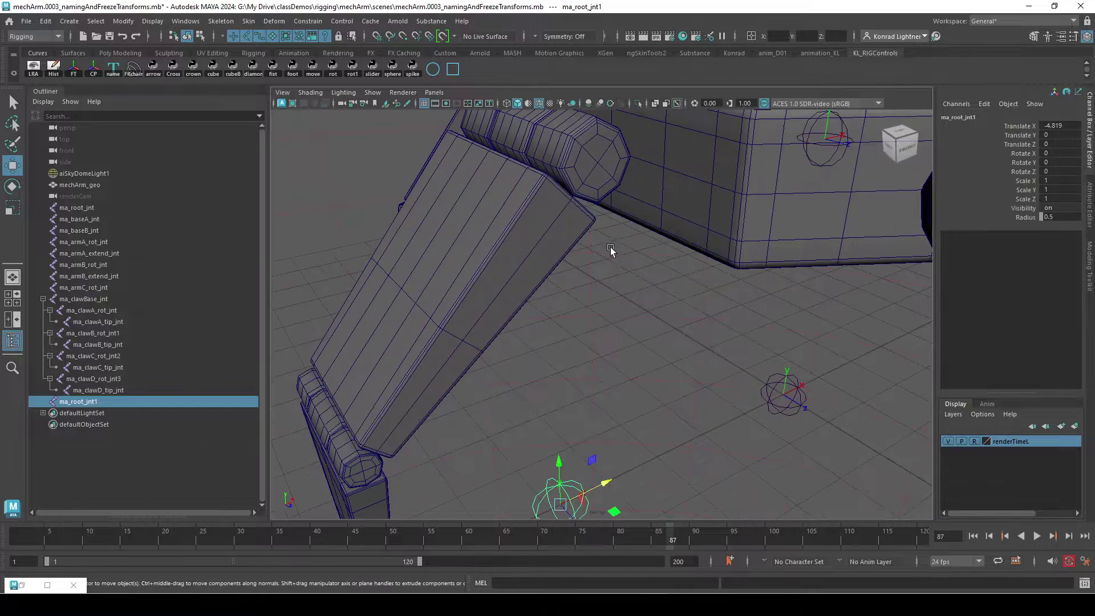
pyautogui.keyDown('alt'); pyautogui.moveTo(623, 204); pyautogui.dragTo(616, 421, button='right'); pyautogui.keyUp('alt')
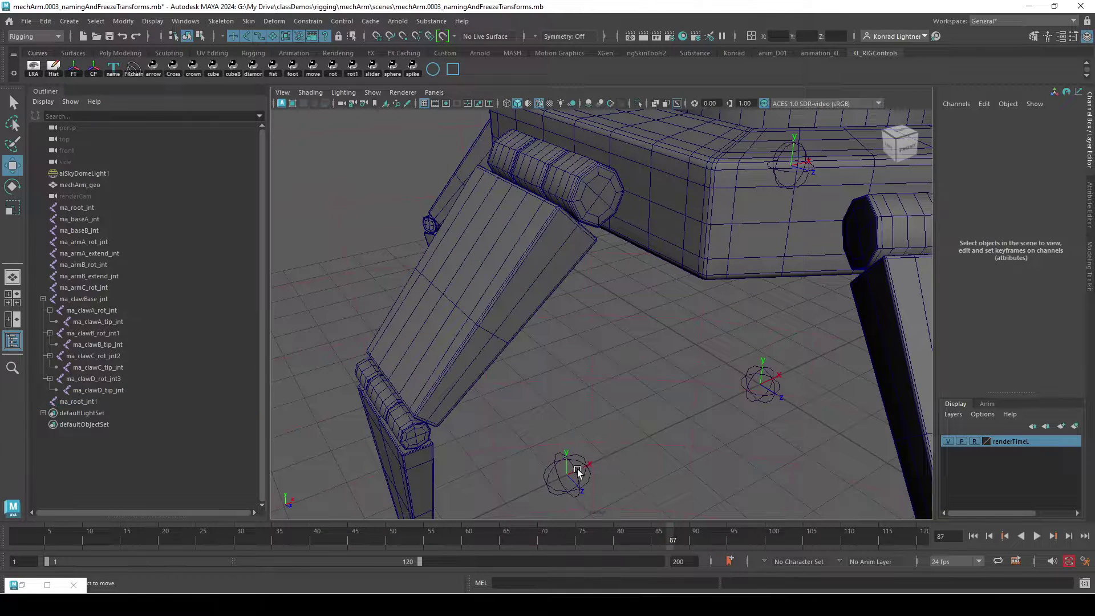
pyautogui.moveTo(599, 190); pyautogui.dragTo(587, 232, button='middle')
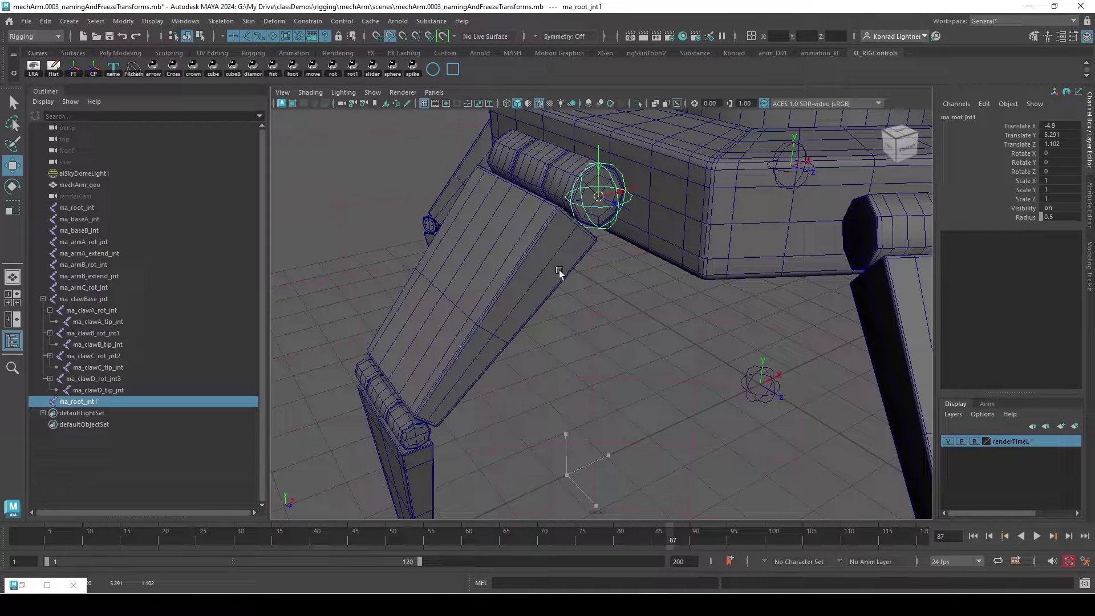
pyautogui.keyDown('alt'); pyautogui.moveTo(698, 212); pyautogui.dragTo(745, 210); pyautogui.keyUp('alt')
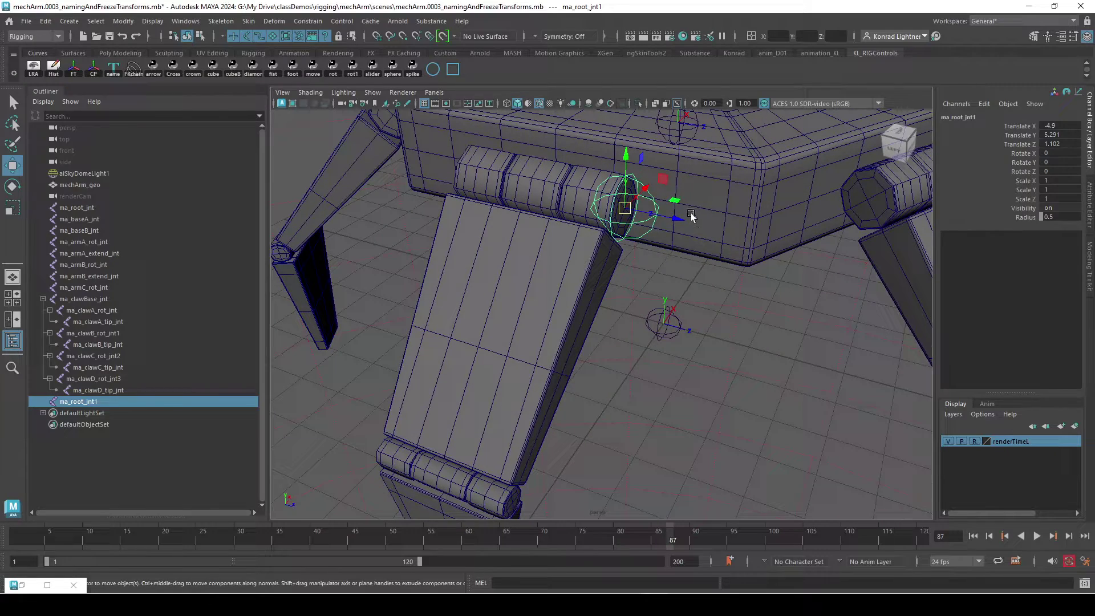
pyautogui.keyDown('alt'); pyautogui.moveTo(657, 222); pyautogui.dragTo(555, 208); pyautogui.keyUp('alt')
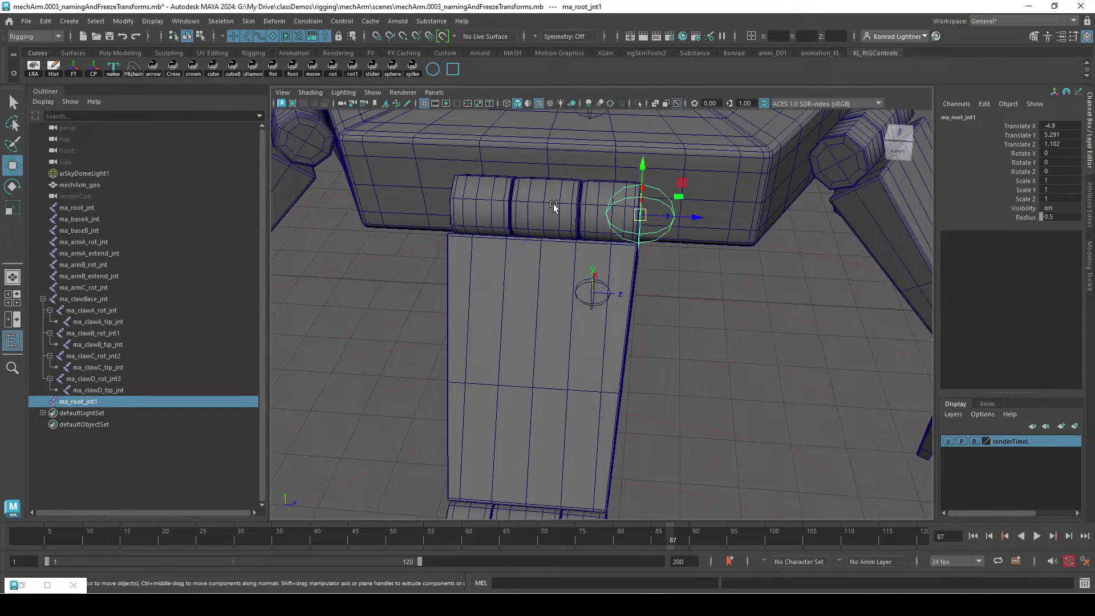
pyautogui.middleClick(543, 223)
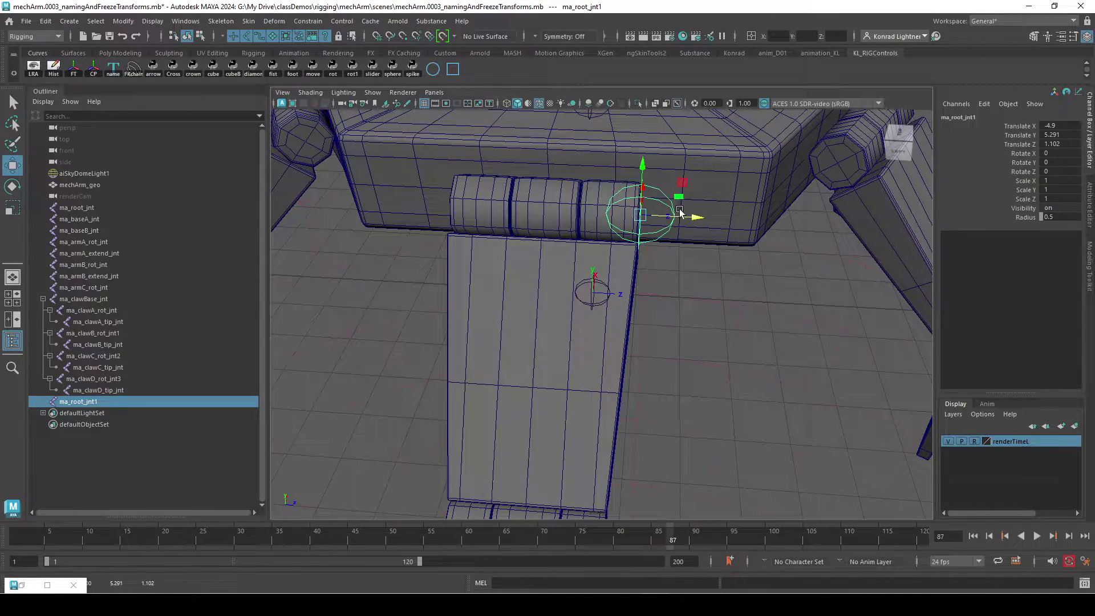
pyautogui.press('v')
pyautogui.middleClick(545, 208)
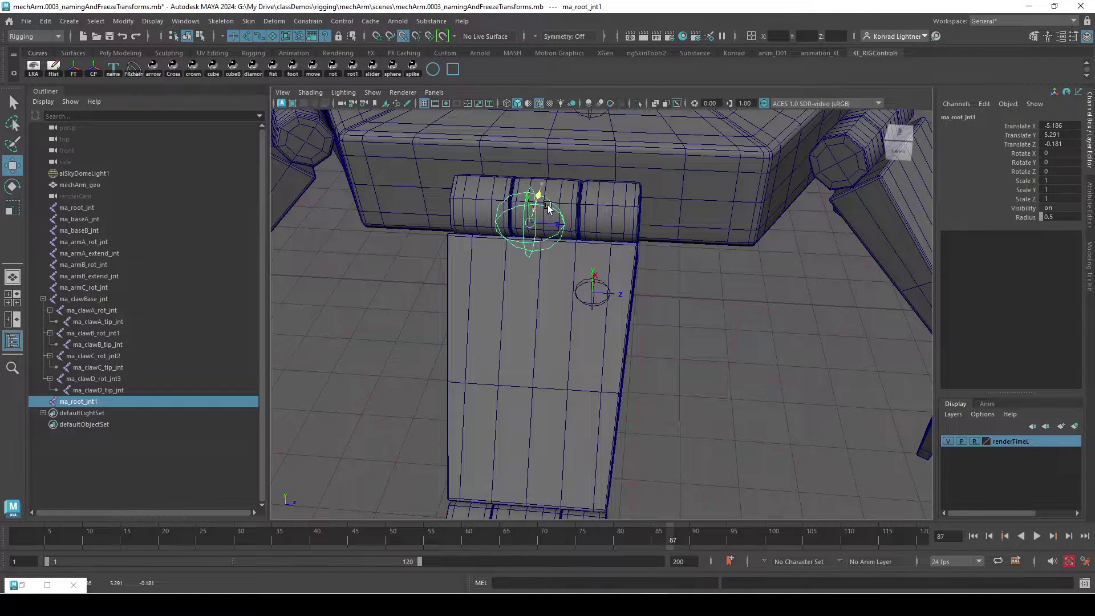
pyautogui.hotkey('ctrl', 'z')
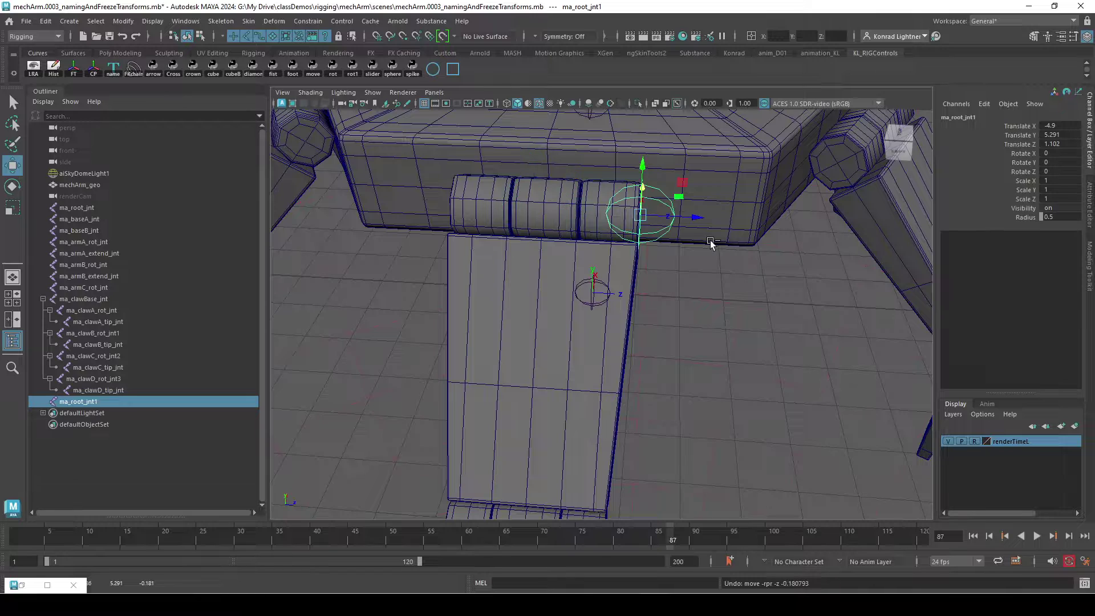
# Snap the hip joint along Z only to the middle of the upper hinge, at Translate Z 0
pyautogui.click(698, 217)
pyautogui.press('v')
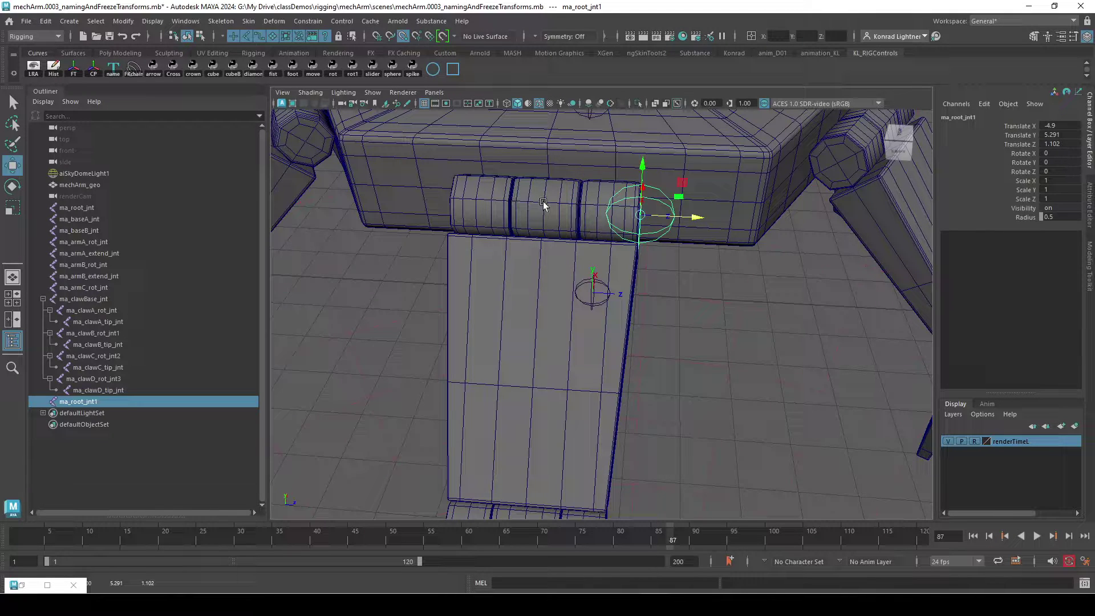
pyautogui.middleClick(543, 207)
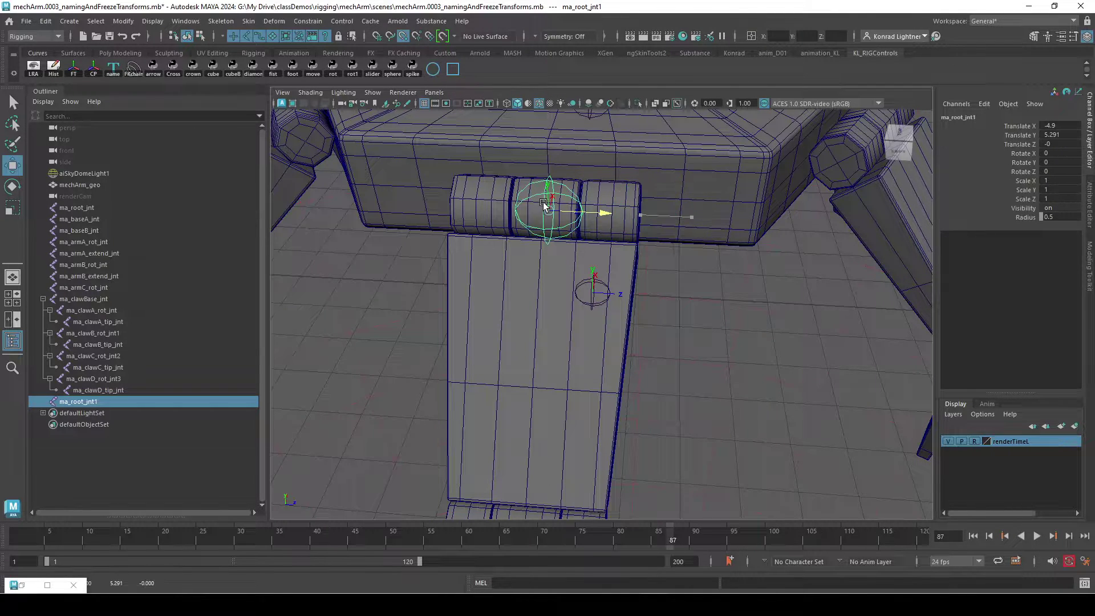
pyautogui.keyDown('alt'); pyautogui.moveTo(545, 208); pyautogui.dragTo(620, 449); pyautogui.keyUp('alt')
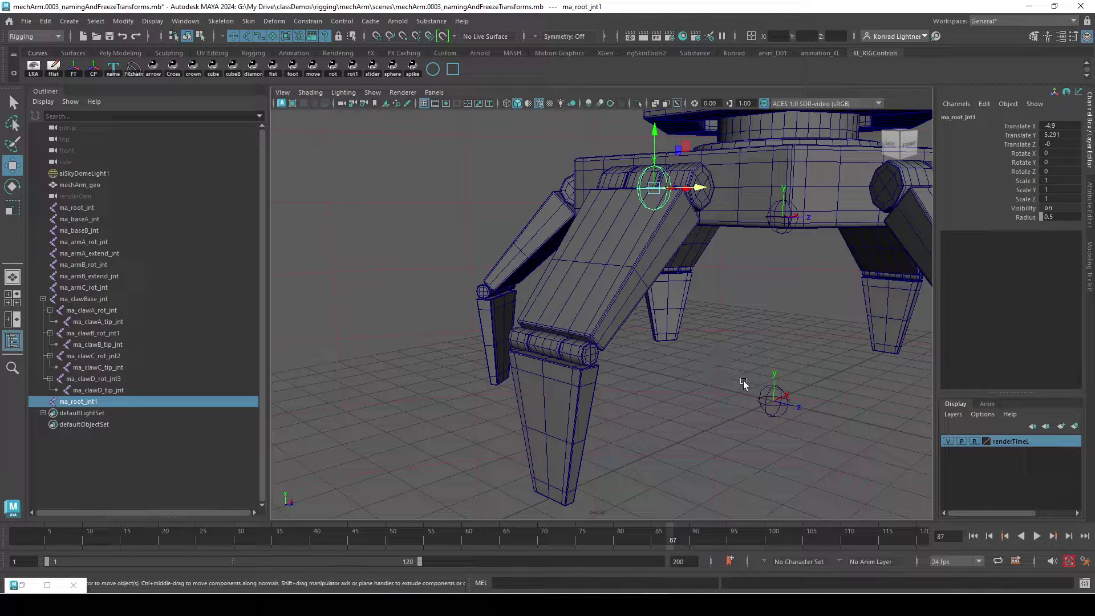
# Duplicate the hip joint, snap the copy to the knee hinge's end cap and centre it along Z in the hinge
pyautogui.hotkey('ctrl', 'd')
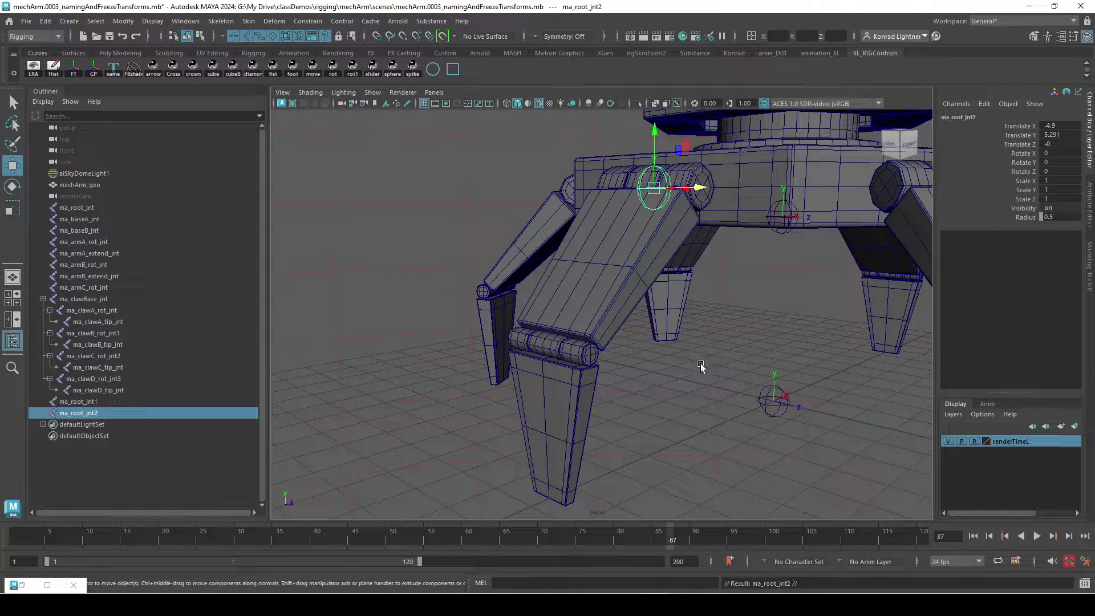
pyautogui.click(654, 188)
pyautogui.keyDown('alt'); pyautogui.moveTo(538, 387); pyautogui.dragTo(588, 435, button='right'); pyautogui.keyUp('alt')
pyautogui.moveTo(574, 425); pyautogui.dragTo(567, 420, button='middle')
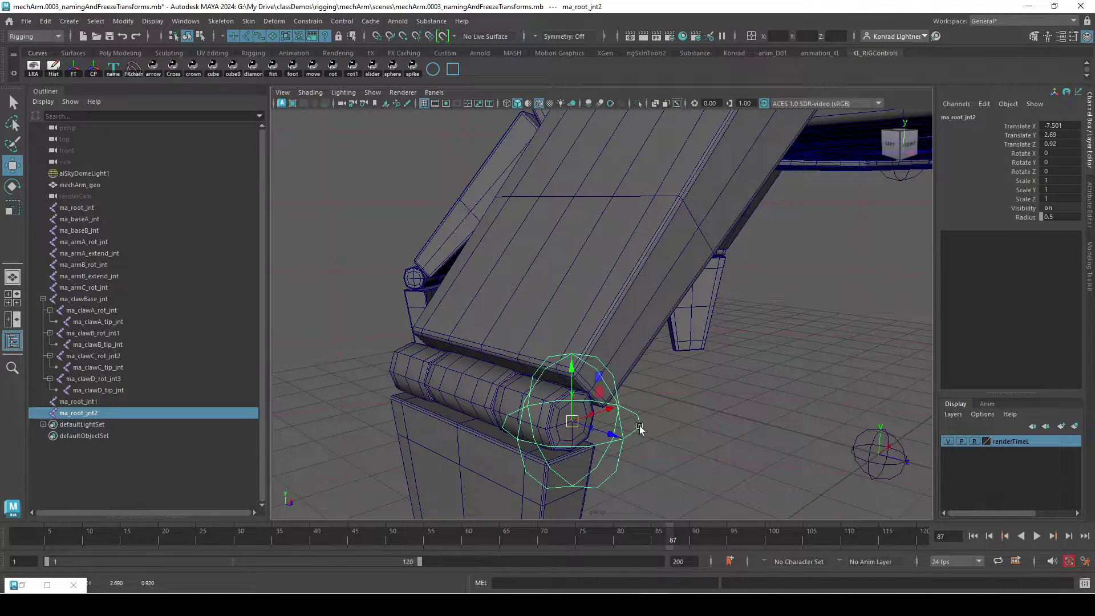
pyautogui.keyDown('alt'); pyautogui.moveTo(641, 429); pyautogui.dragTo(592, 438); pyautogui.keyUp('alt')
pyautogui.click(638, 447)
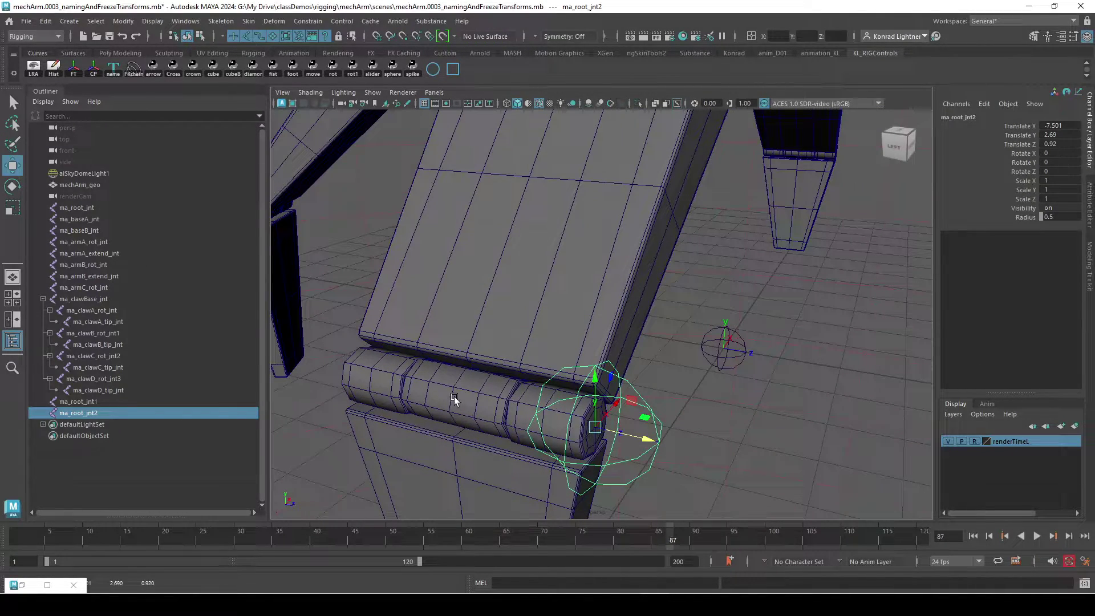
pyautogui.moveTo(455, 388); pyautogui.dragTo(447, 388, button='middle')
pyautogui.keyDown('alt'); pyautogui.moveTo(700, 454); pyautogui.dragTo(480, 400, button='right'); pyautogui.keyUp('alt')
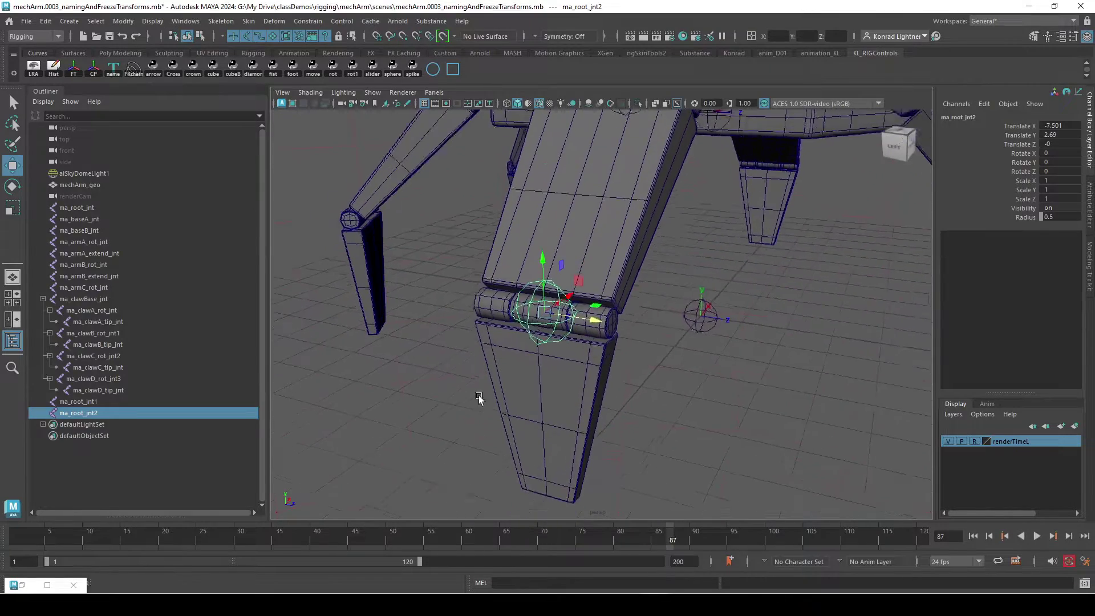
# Duplicate the knee joint and move the copy straight down to the foot tip, snapping it to Translate Y 0
pyautogui.keyDown('alt'); pyautogui.moveTo(479, 399); pyautogui.dragTo(540, 410); pyautogui.keyUp('alt')
pyautogui.hotkey('ctrl', 'd')
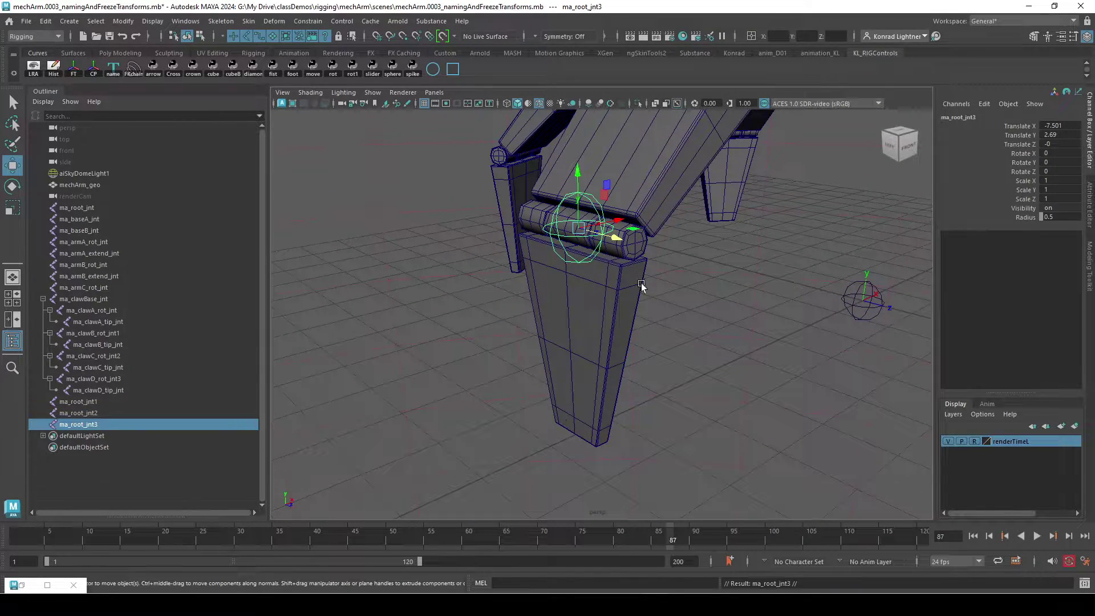
pyautogui.moveTo(577, 171); pyautogui.dragTo(578, 222)
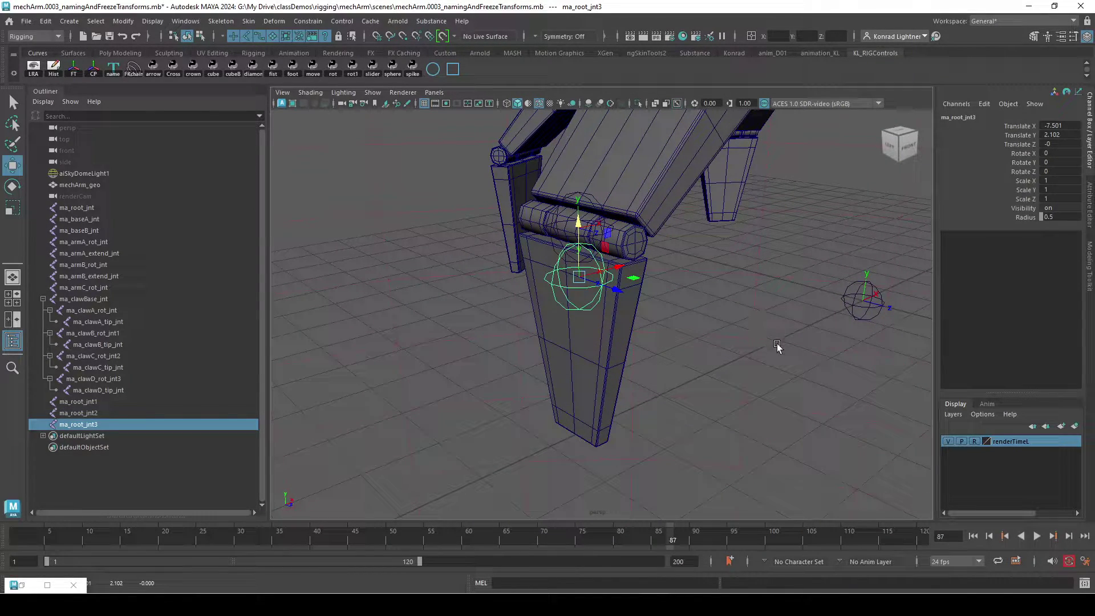
pyautogui.moveTo(794, 345); pyautogui.dragTo(696, 338, button='middle')
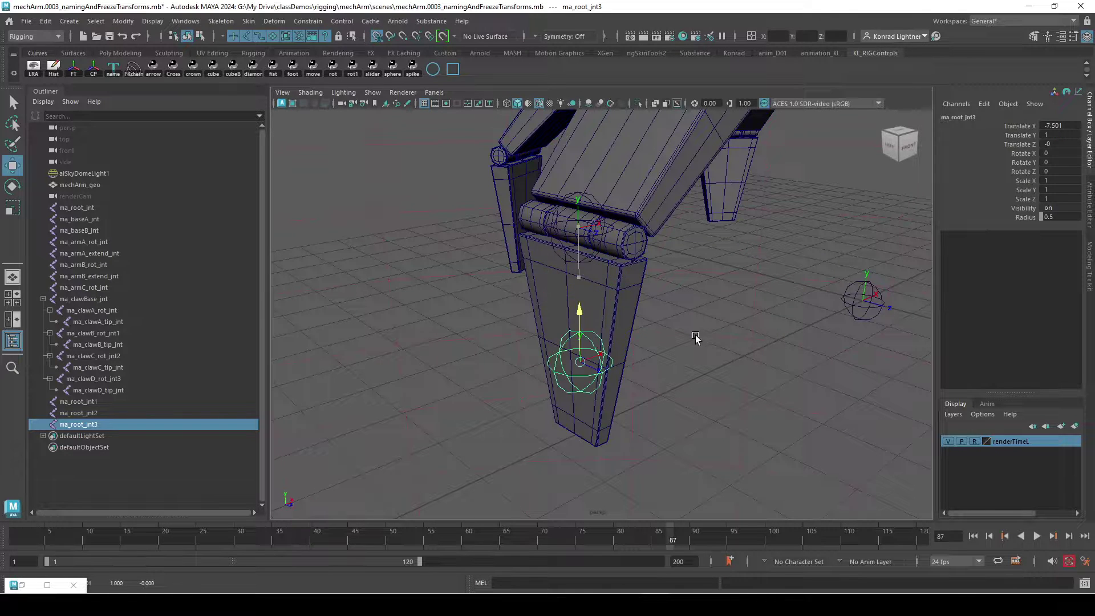
pyautogui.keyDown('alt'); pyautogui.moveTo(753, 423); pyautogui.dragTo(655, 242); pyautogui.keyUp('alt')
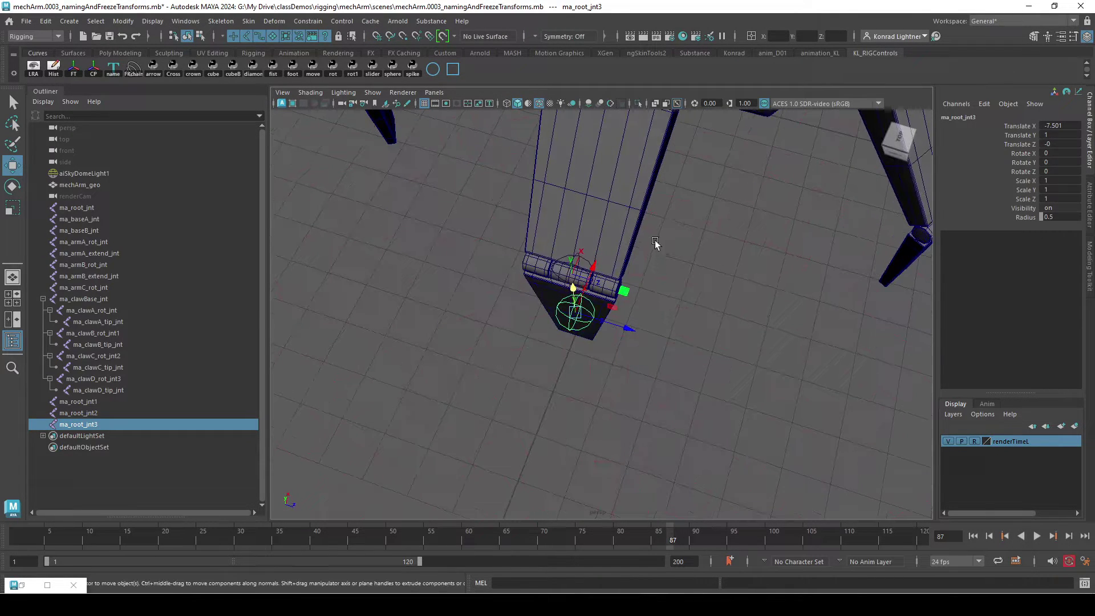
pyautogui.moveTo(666, 225); pyautogui.dragTo(646, 225, button='middle')
pyautogui.keyDown('alt'); pyautogui.moveTo(702, 233); pyautogui.dragTo(597, 301); pyautogui.keyUp('alt')
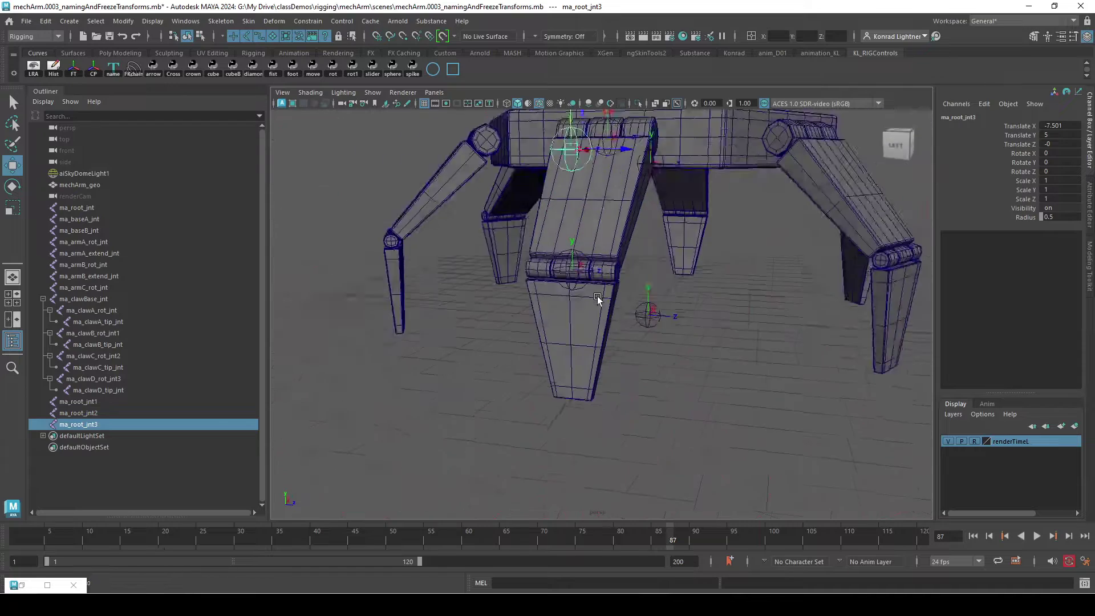
pyautogui.keyDown('alt'); pyautogui.moveTo(597, 300); pyautogui.dragTo(671, 388, button='right'); pyautogui.keyUp('alt')
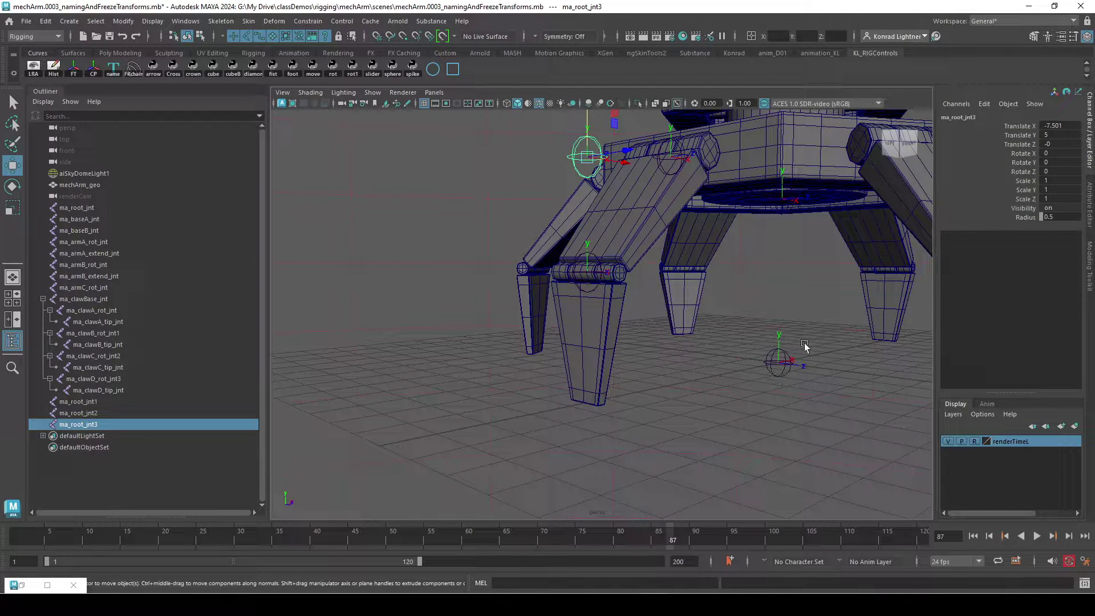
pyautogui.press('v')
pyautogui.moveTo(781, 361); pyautogui.dragTo(780, 361, button='middle')
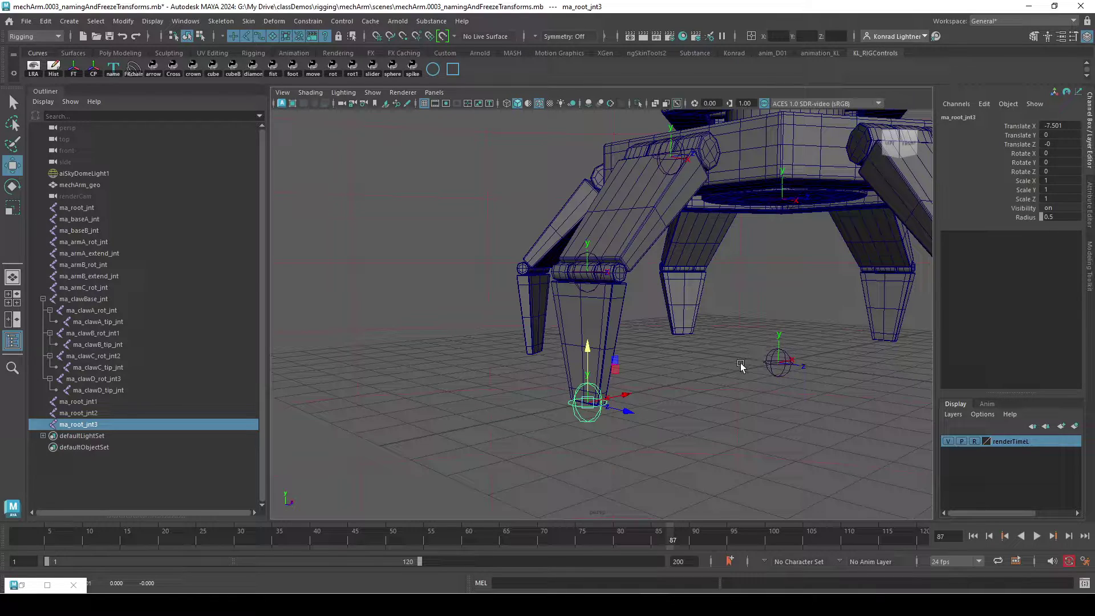
pyautogui.keyDown('alt'); pyautogui.moveTo(787, 388); pyautogui.dragTo(862, 202); pyautogui.keyUp('alt')
pyautogui.click(733, 403)
pyautogui.keyDown('alt'); pyautogui.moveTo(866, 319); pyautogui.dragTo(732, 276); pyautogui.keyUp('alt')
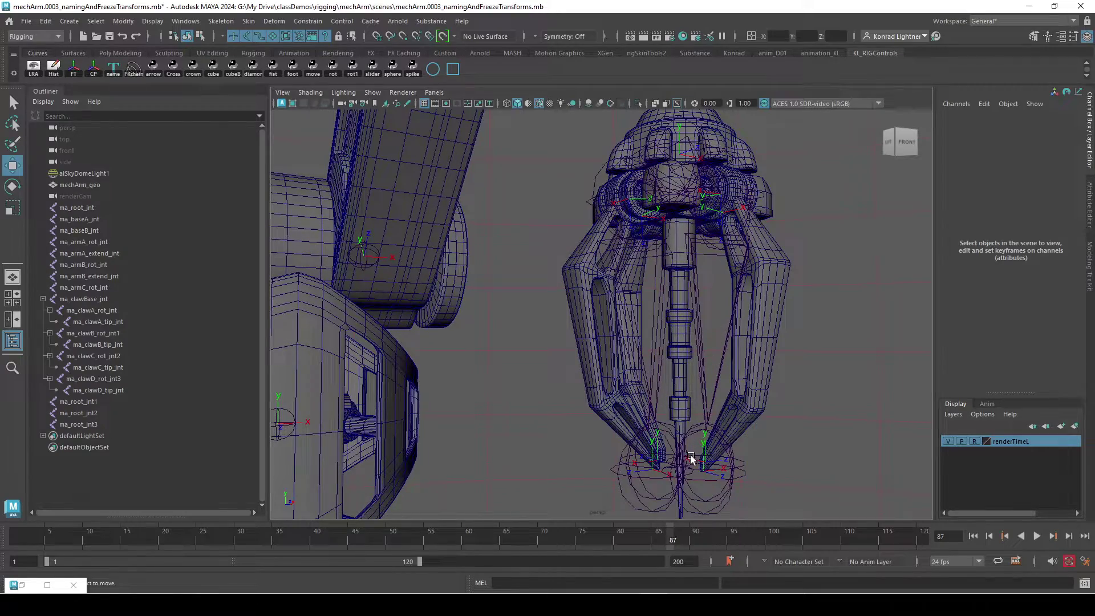
pyautogui.keyDown('alt'); pyautogui.moveTo(598, 523); pyautogui.dragTo(607, 340, button='right'); pyautogui.keyUp('alt')
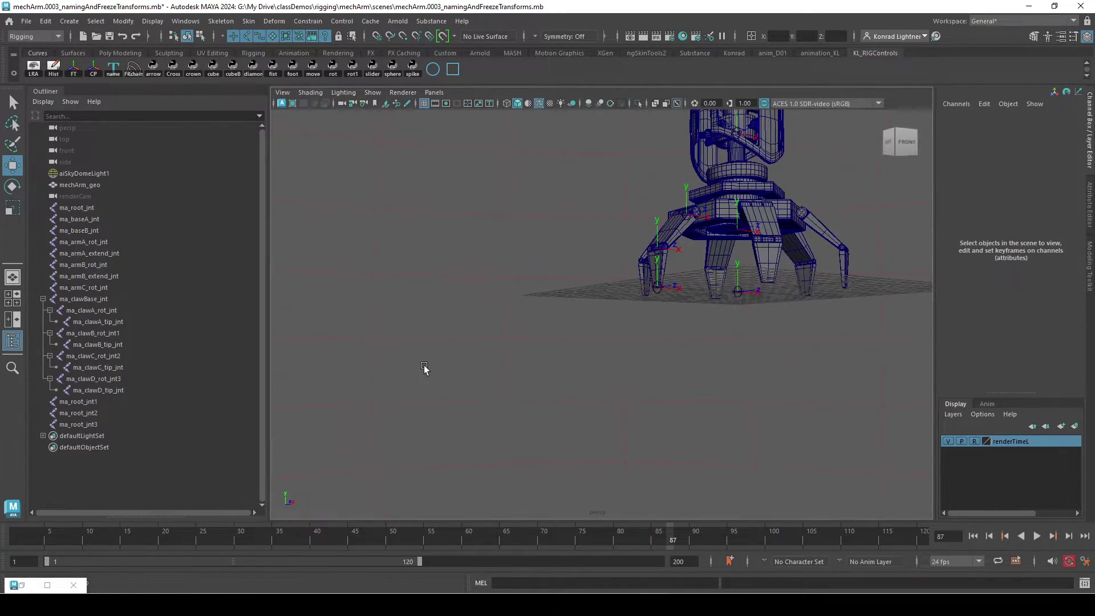
pyautogui.keyDown('alt'); pyautogui.moveTo(591, 317); pyautogui.dragTo(601, 350); pyautogui.keyUp('alt')
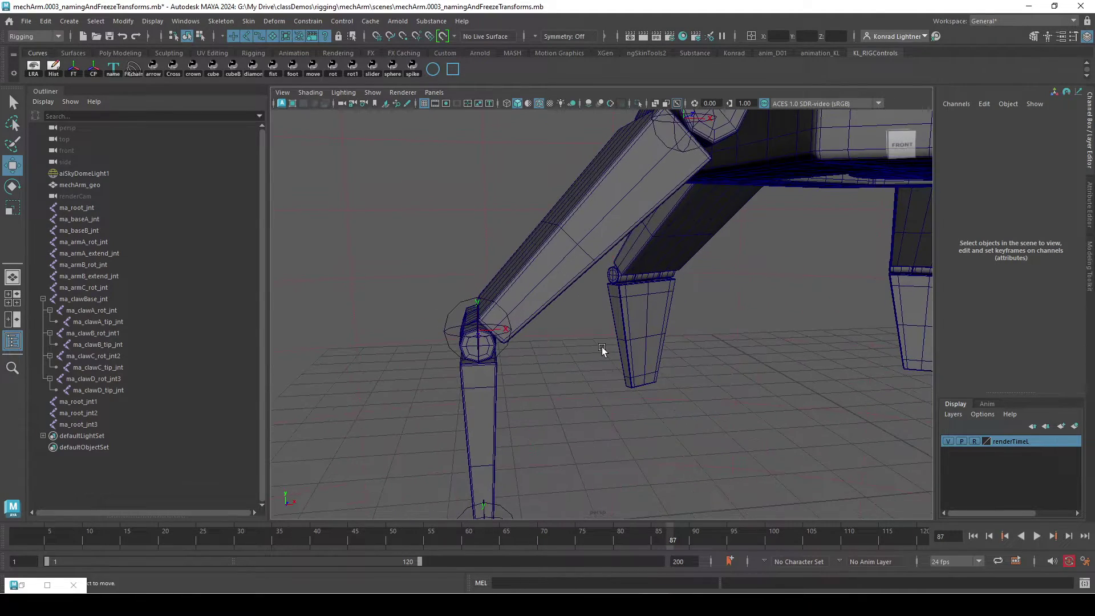
# Restore the minimised Aim Constraint Options window and place it clear of the leg
pyautogui.click(47, 586)
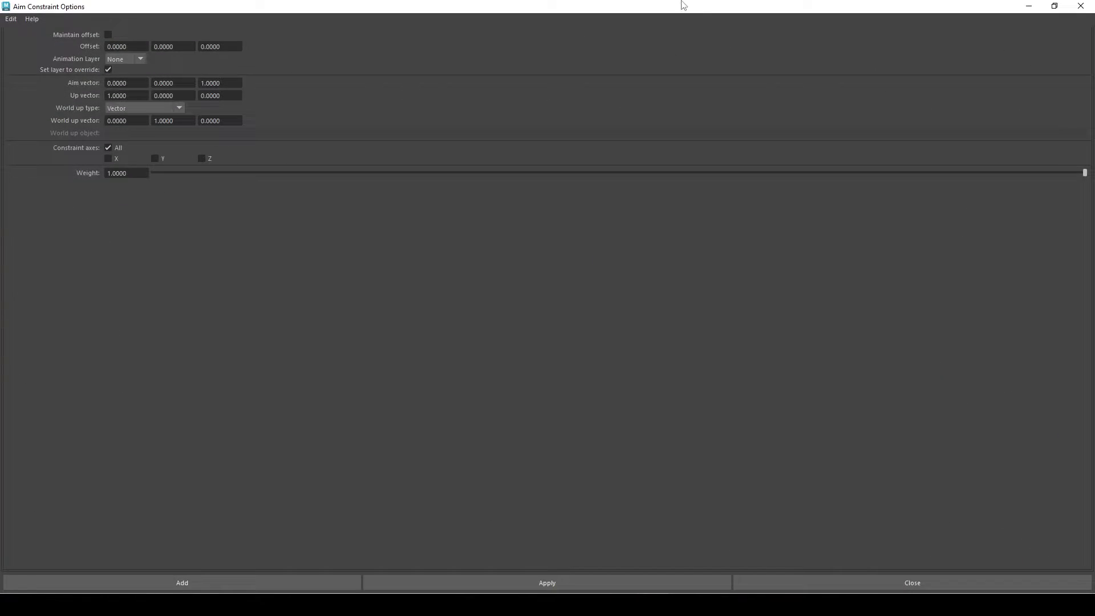
pyautogui.moveTo(679, 6); pyautogui.dragTo(847, 155)
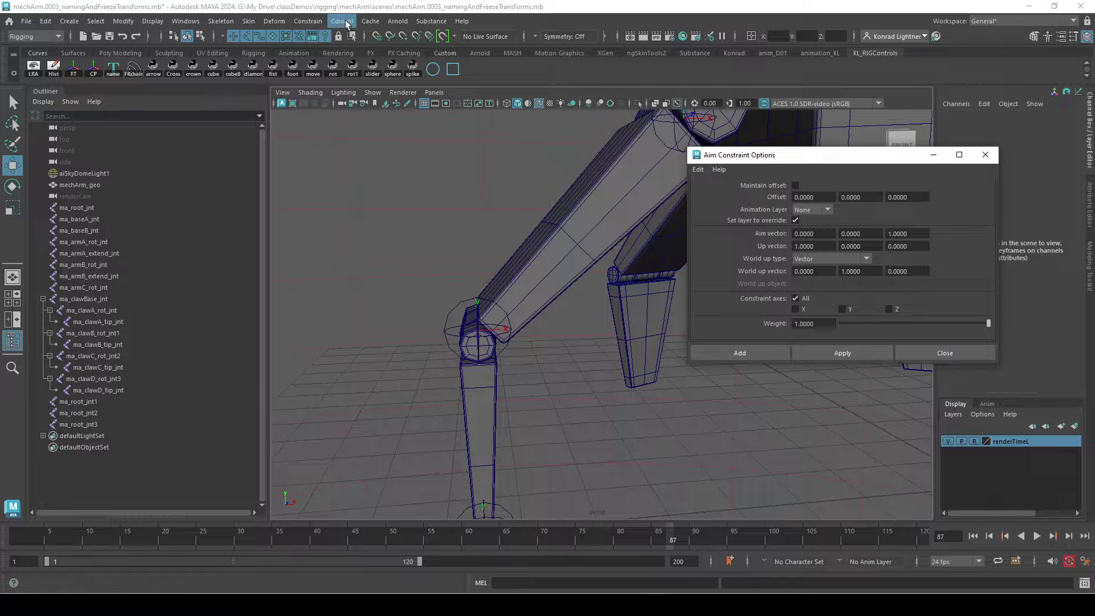
pyautogui.click(315, 21)
pyautogui.click(317, 23)
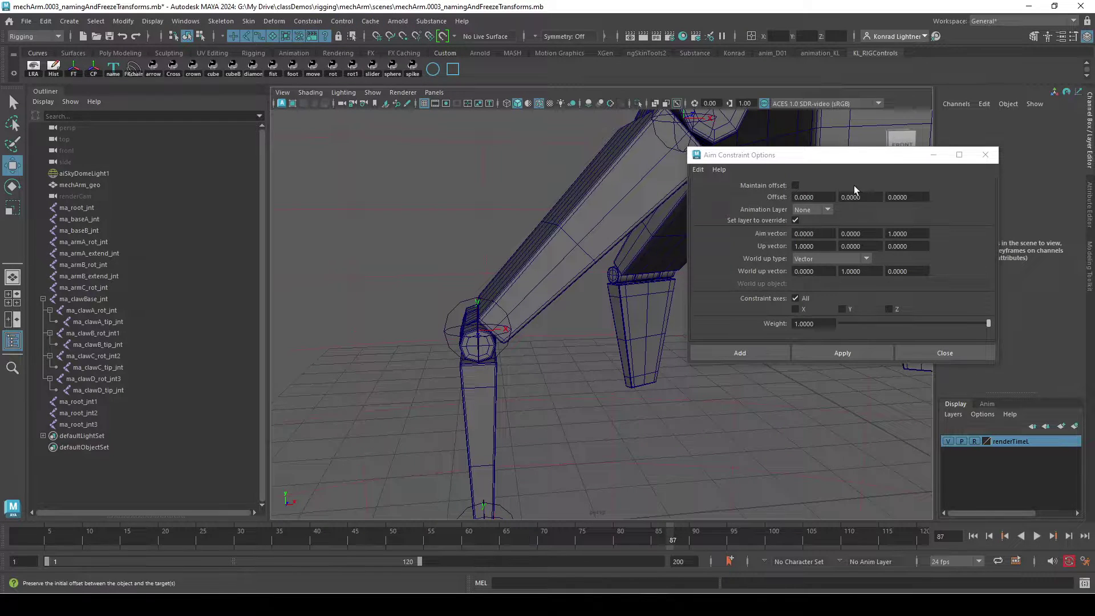
pyautogui.moveTo(862, 155); pyautogui.dragTo(950, 161)
pyautogui.keyDown('alt'); pyautogui.moveTo(678, 358); pyautogui.dragTo(642, 346); pyautogui.keyUp('alt')
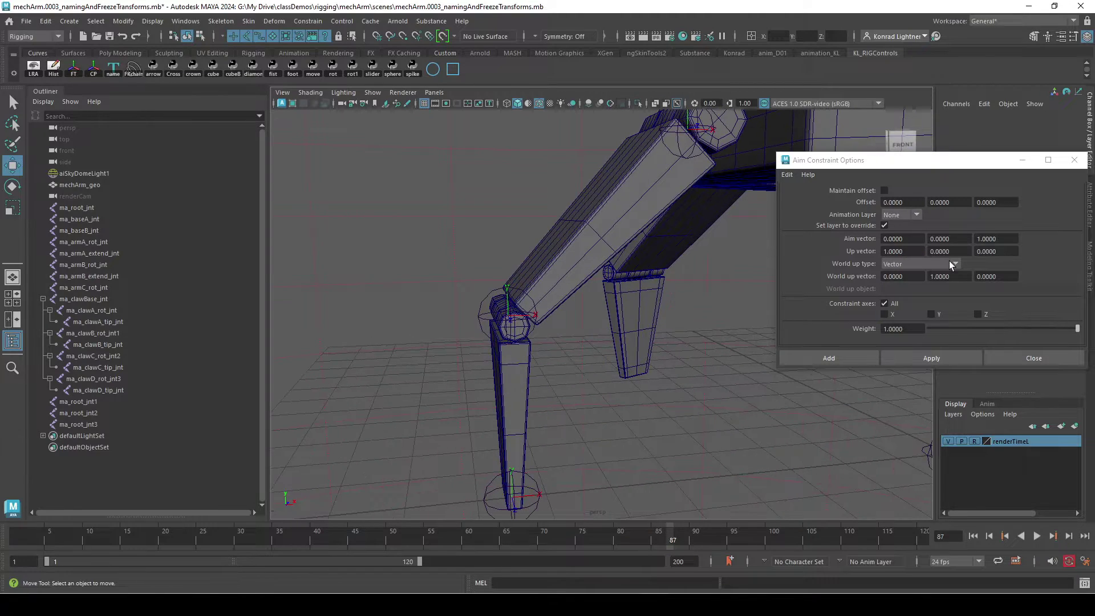
# Set the aim constraint's up vector to 0, 1, 0
pyautogui.click(947, 240)
pyautogui.doubleClick(959, 249)
pyautogui.write('1')
pyautogui.hotkey('shift', 'Tab')
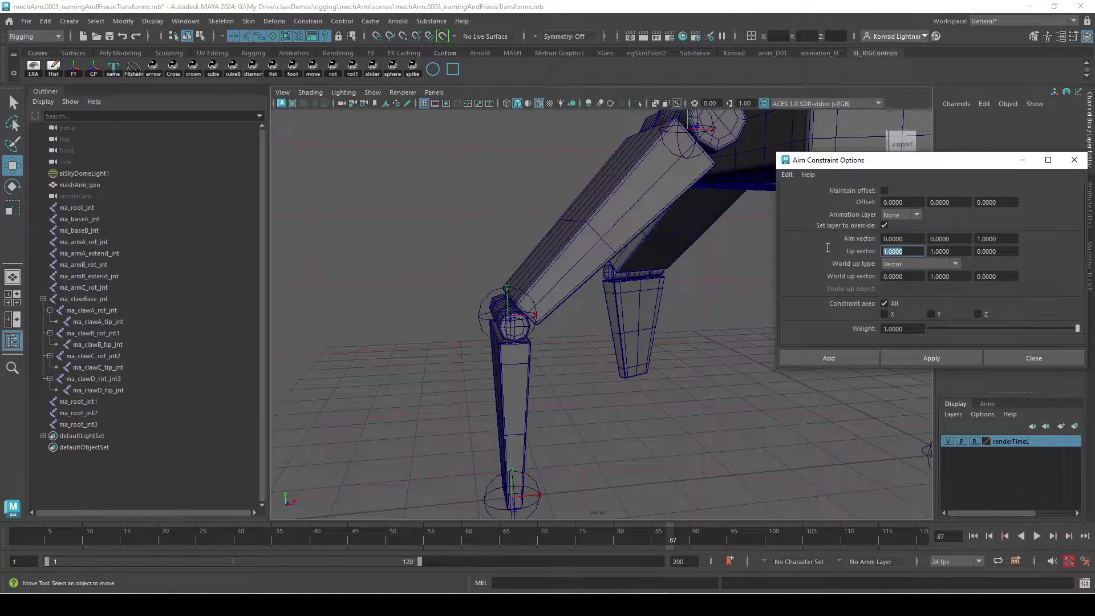
pyautogui.write('0')
pyautogui.press('Return')
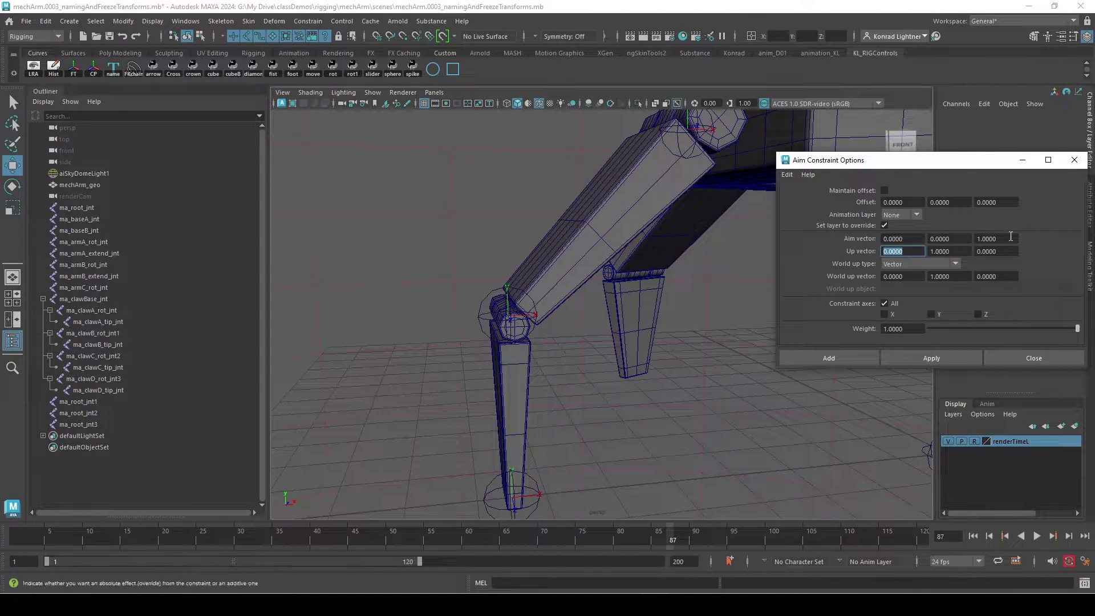
# Aim-constrain the hip joint to the knee joint with aim vector 0, 0, 1 and up vector 0, 1, 0
pyautogui.keyDown('alt'); pyautogui.moveTo(622, 326); pyautogui.dragTo(640, 336); pyautogui.keyUp('alt')
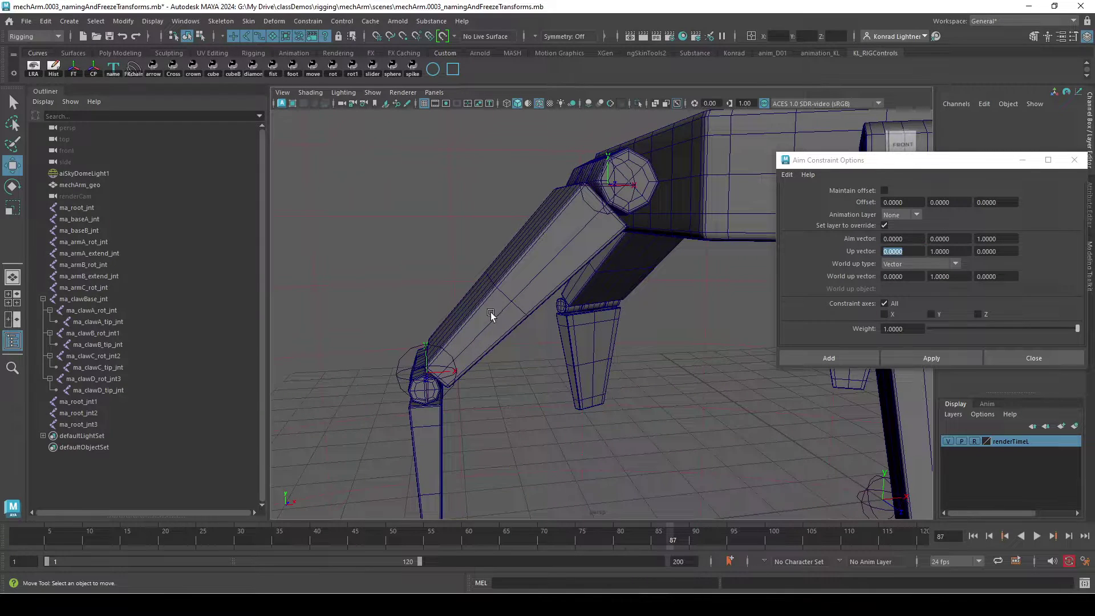
pyautogui.click(402, 361)
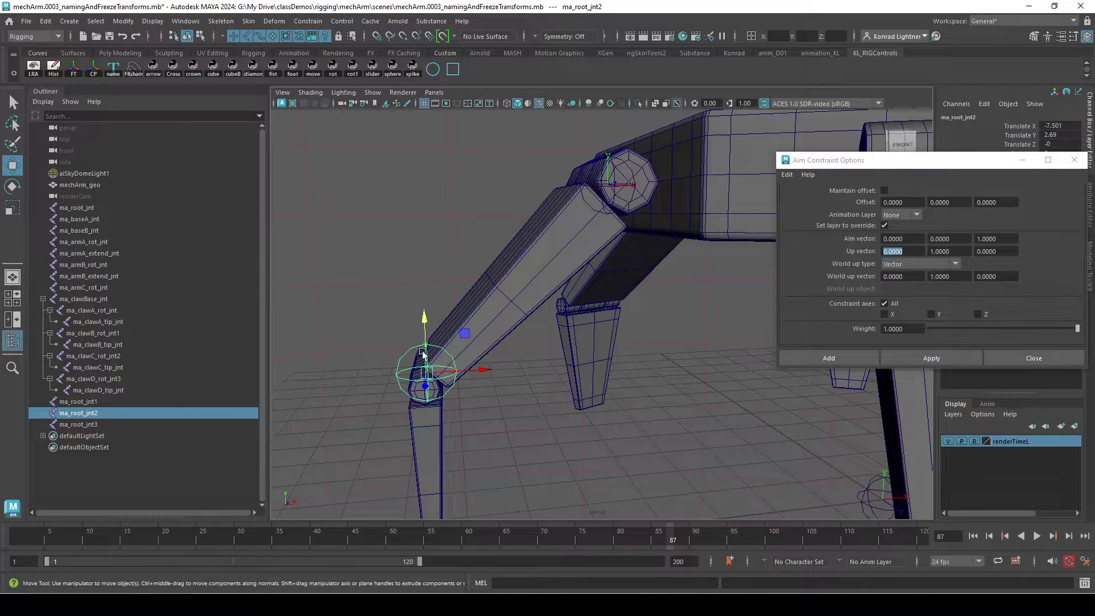
pyautogui.keyDown('shift'); pyautogui.click(610, 200); pyautogui.keyUp('shift')
pyautogui.keyDown('shift'); pyautogui.click(613, 207); pyautogui.keyUp('shift')
pyautogui.keyDown('shift'); pyautogui.click(612, 200); pyautogui.keyUp('shift')
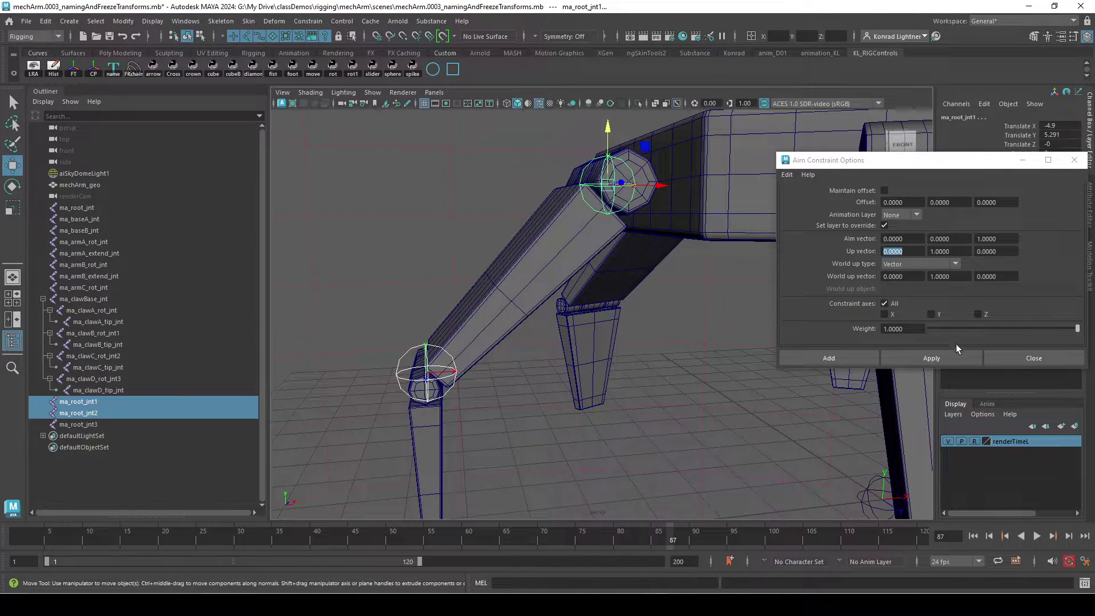
pyautogui.click(931, 359)
pyautogui.keyDown('alt'); pyautogui.moveTo(569, 285); pyautogui.dragTo(564, 317); pyautogui.keyUp('alt')
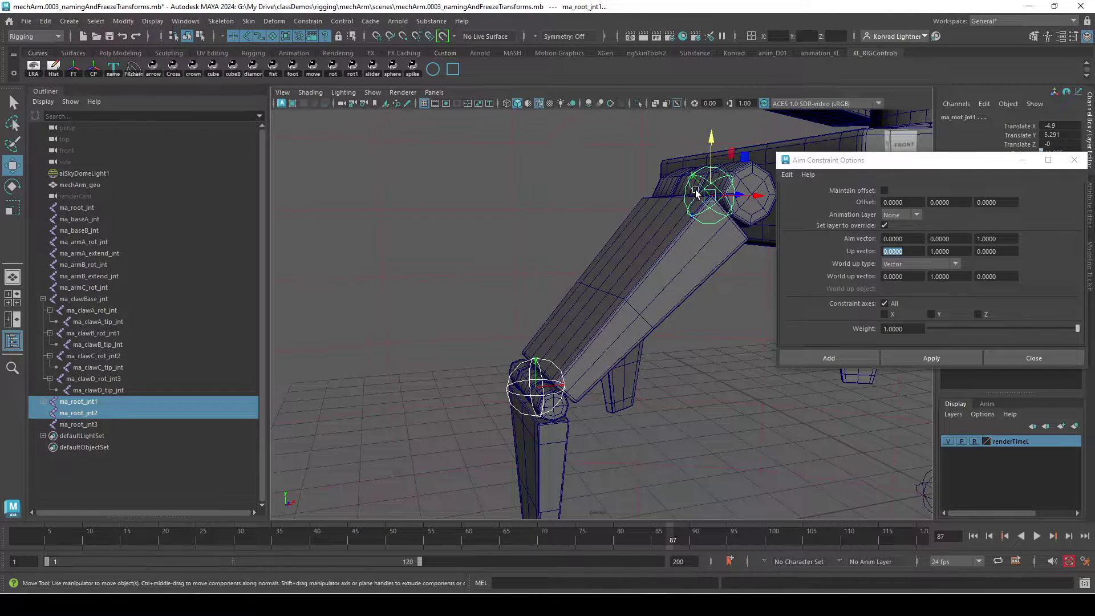
pyautogui.click(742, 429)
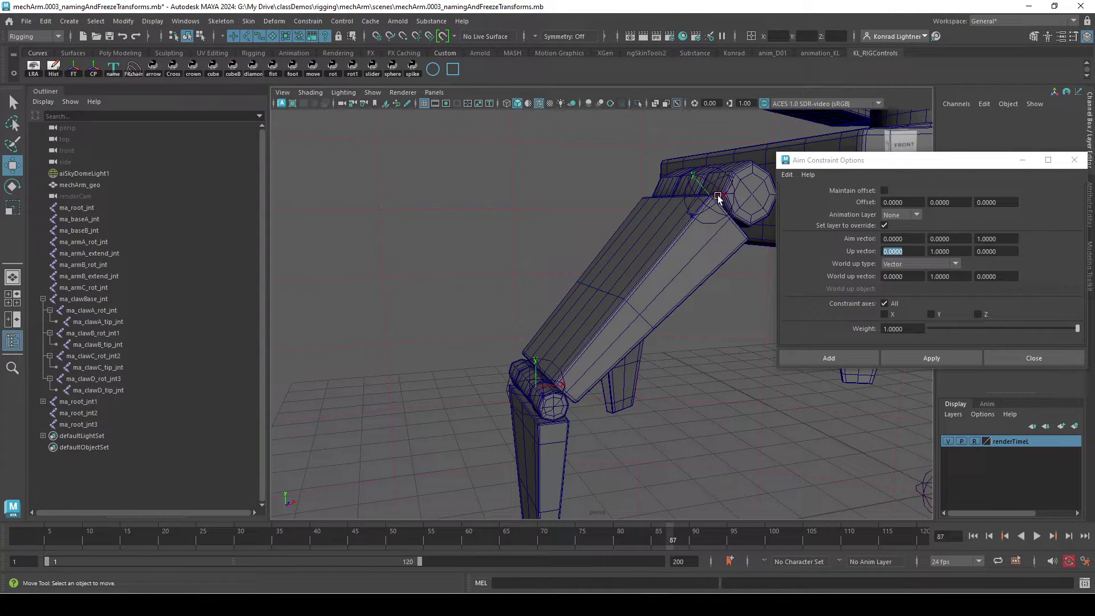
pyautogui.keyDown('alt'); pyautogui.moveTo(703, 342); pyautogui.dragTo(670, 258); pyautogui.keyUp('alt')
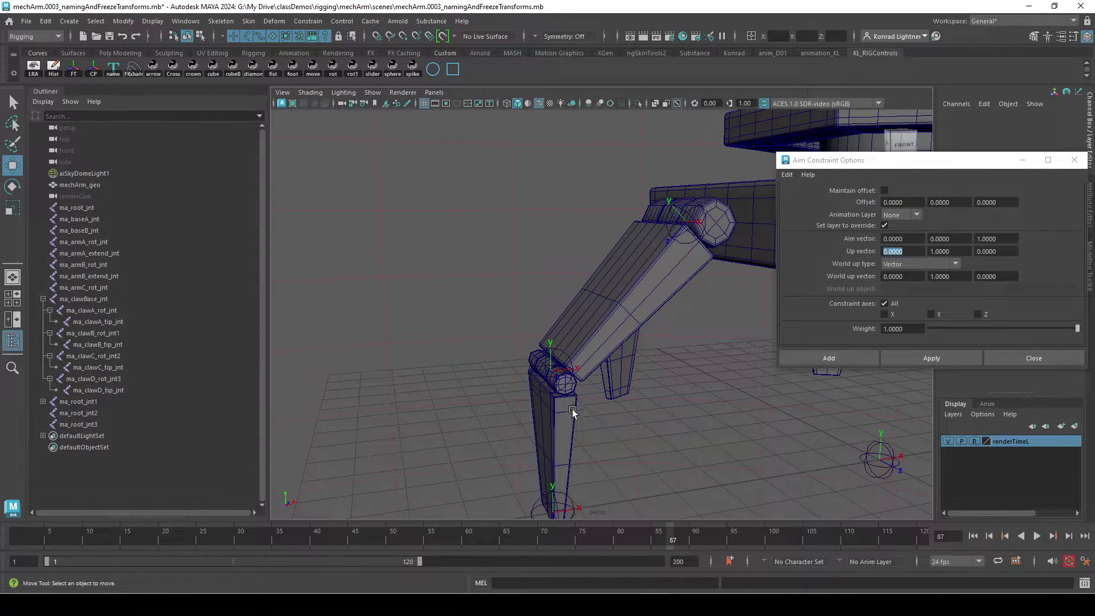
pyautogui.keyDown('alt'); pyautogui.moveTo(572, 409); pyautogui.dragTo(611, 423); pyautogui.keyUp('alt')
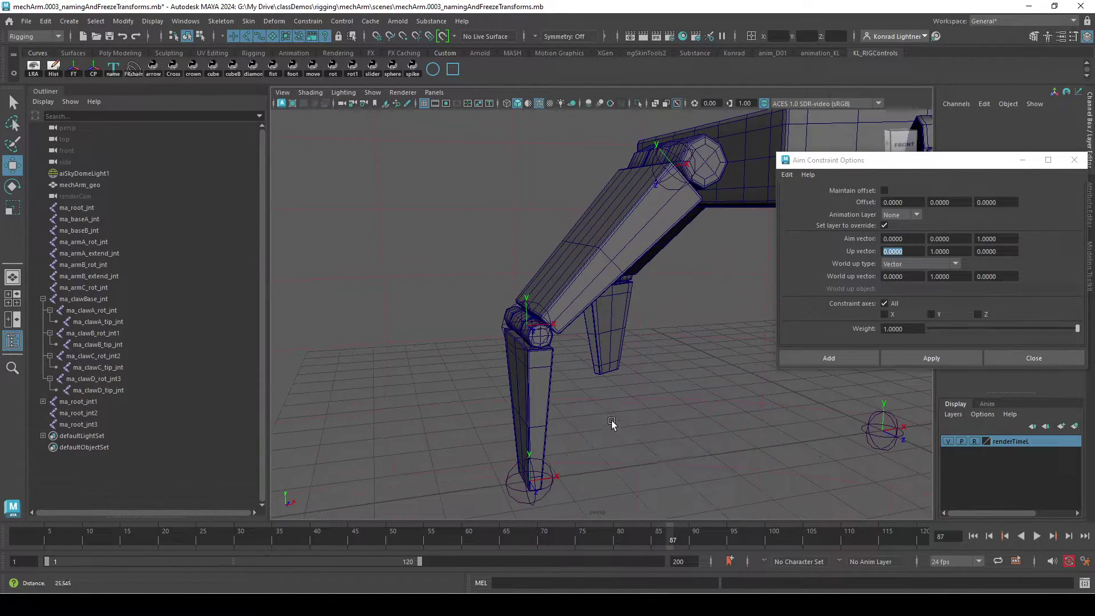
# Aim-constrain the knee joint to the foot joint with the same aim and up vectors
pyautogui.click(506, 337)
pyautogui.moveTo(550, 465)
pyautogui.keyDown('alt'); pyautogui.mouseDown()
pyautogui.moveTo(542, 423)
pyautogui.moveTo(553, 464)
pyautogui.mouseUp(); pyautogui.keyUp('alt')
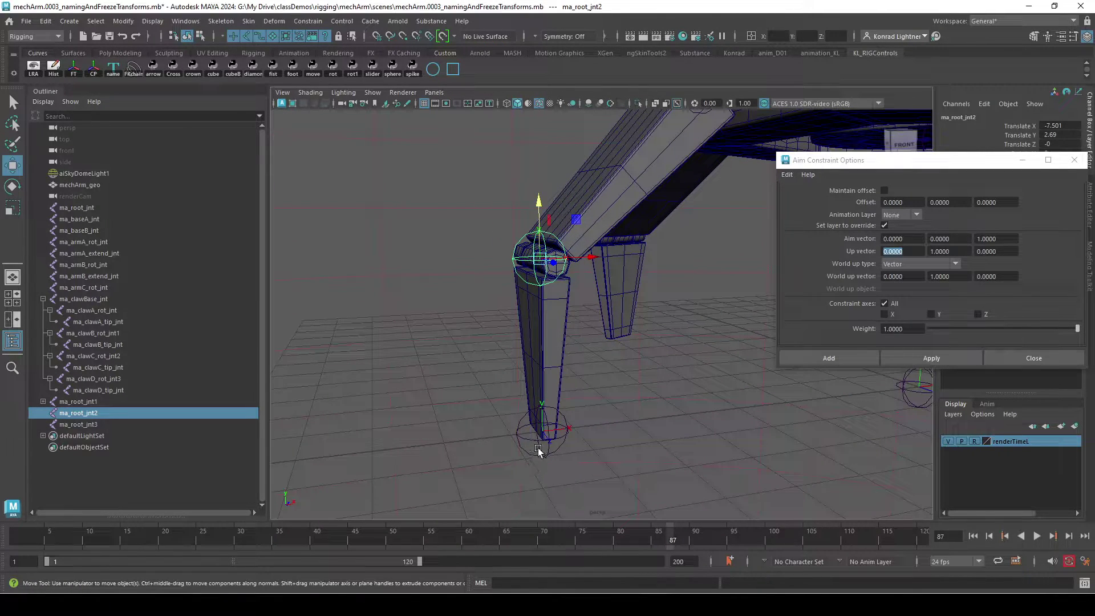
pyautogui.click(539, 451)
pyautogui.click(693, 366)
pyautogui.moveTo(506, 440); pyautogui.dragTo(552, 471)
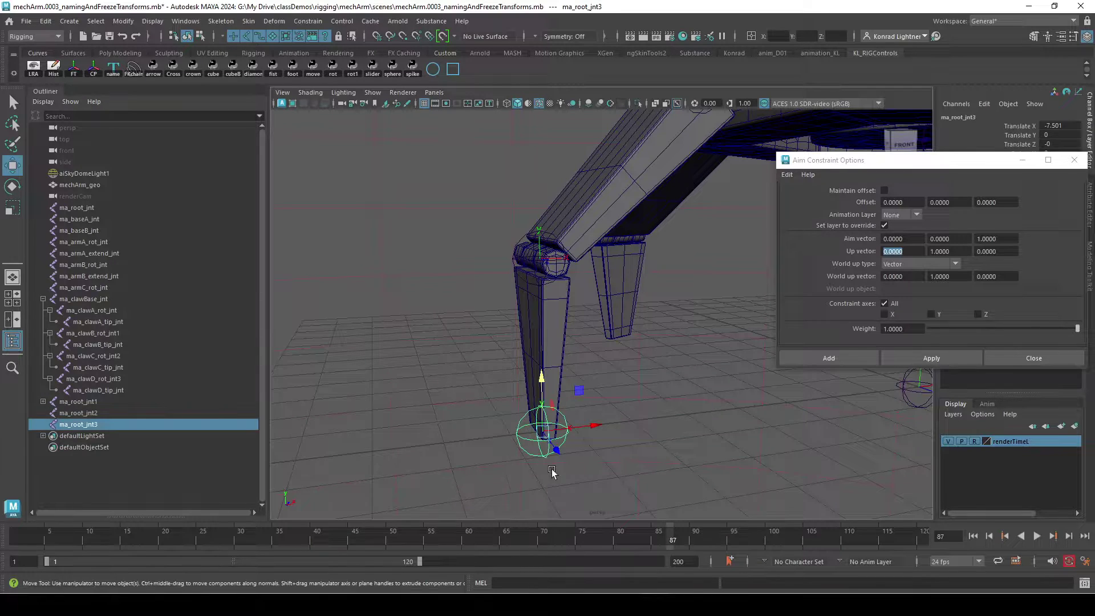
pyautogui.keyDown('shift'); pyautogui.click(517, 257); pyautogui.keyUp('shift')
pyautogui.click(919, 364)
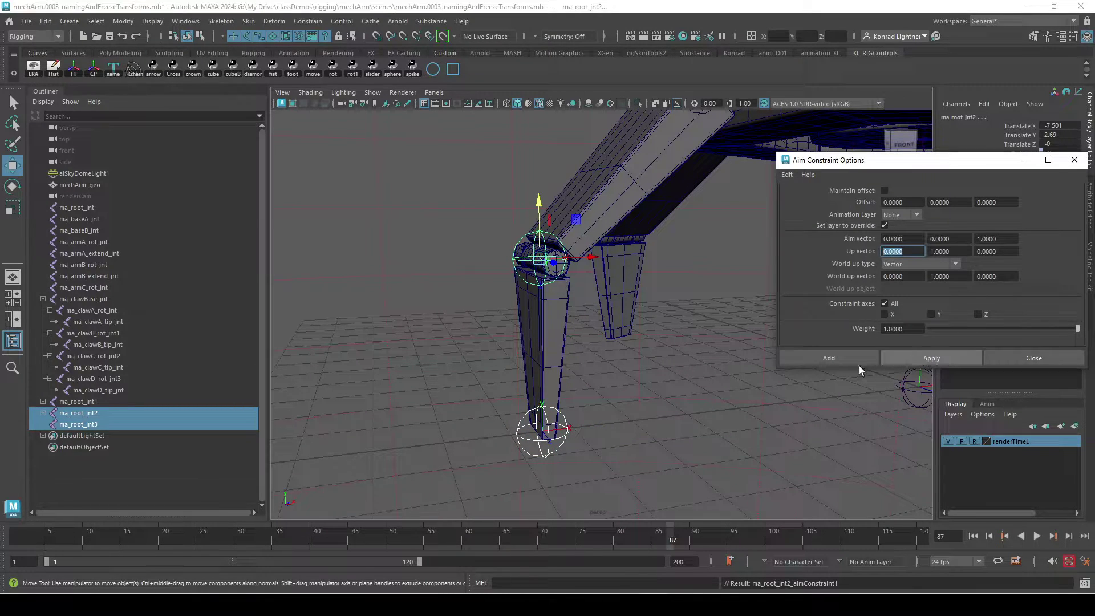
pyautogui.click(690, 398)
pyautogui.moveTo(635, 440)
pyautogui.keyDown('alt'); pyautogui.mouseDown(button='right')
pyautogui.moveTo(644, 453)
pyautogui.moveTo(614, 437)
pyautogui.mouseUp(button='right'); pyautogui.keyUp('alt')
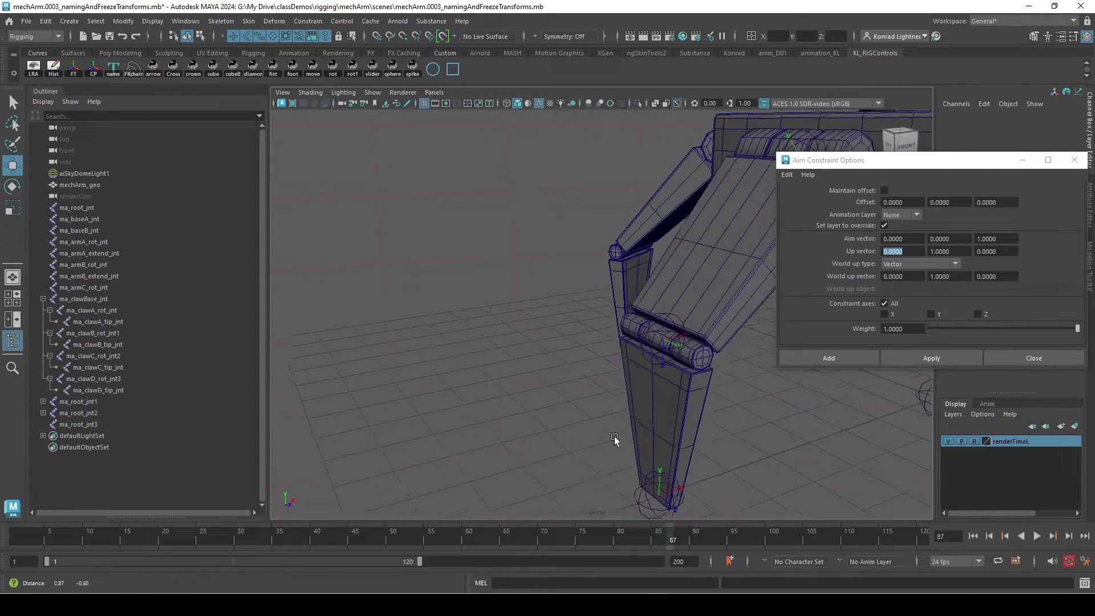
pyautogui.keyDown('alt'); pyautogui.moveTo(614, 437); pyautogui.dragTo(606, 433); pyautogui.keyUp('alt')
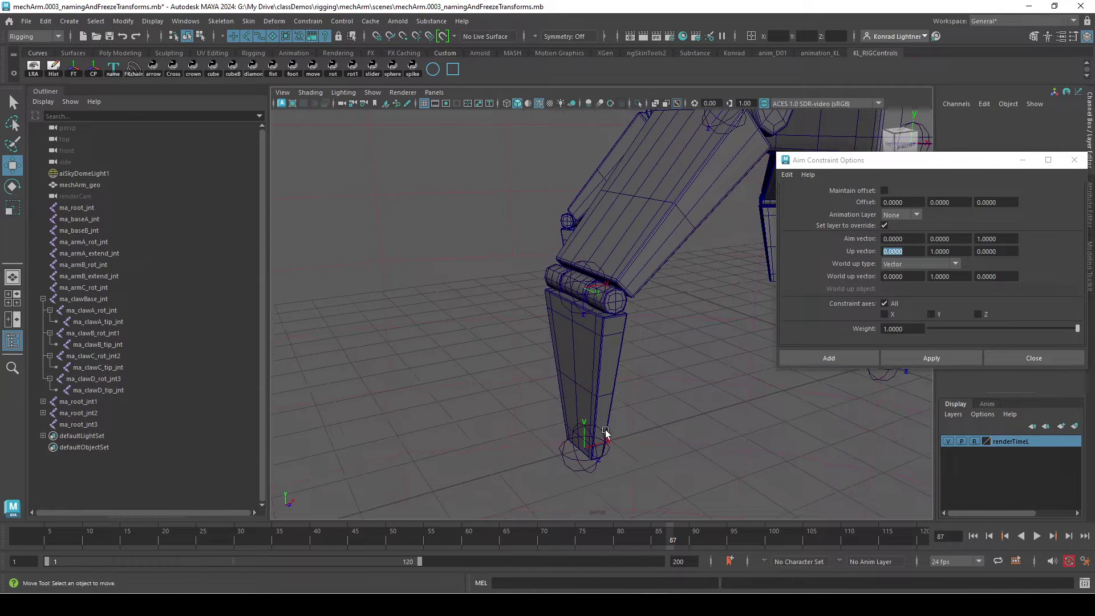
# Delete the aim constraints under the hip joint ma_root_jnt1 and the knee joint ma_root_jnt2
pyautogui.click(43, 413)
pyautogui.click(43, 401)
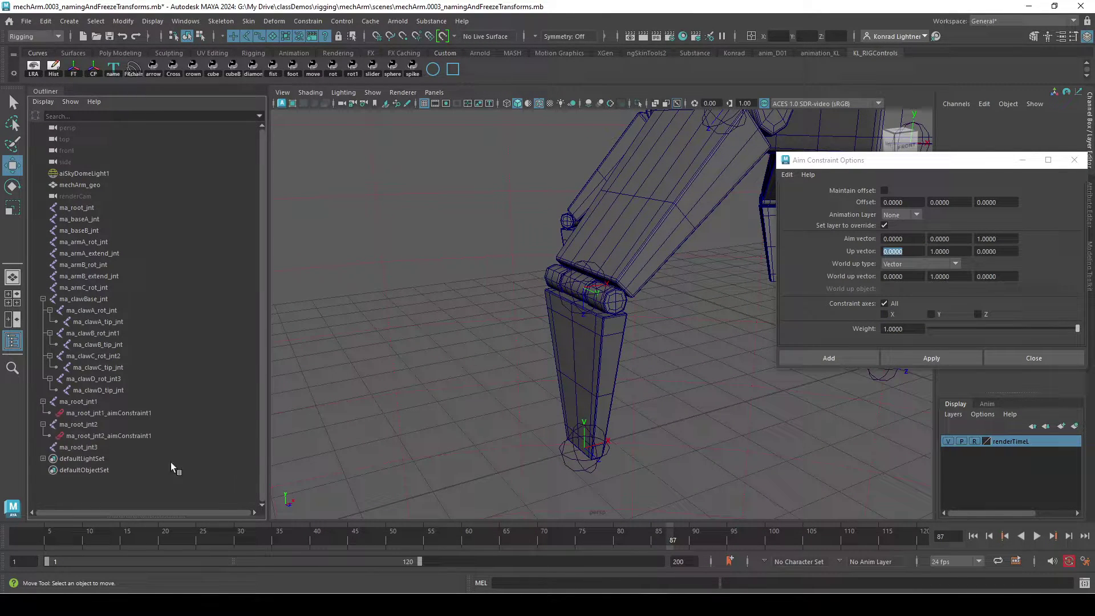
pyautogui.click(106, 436)
pyautogui.keyDown('ctrl'); pyautogui.click(132, 412); pyautogui.keyUp('ctrl')
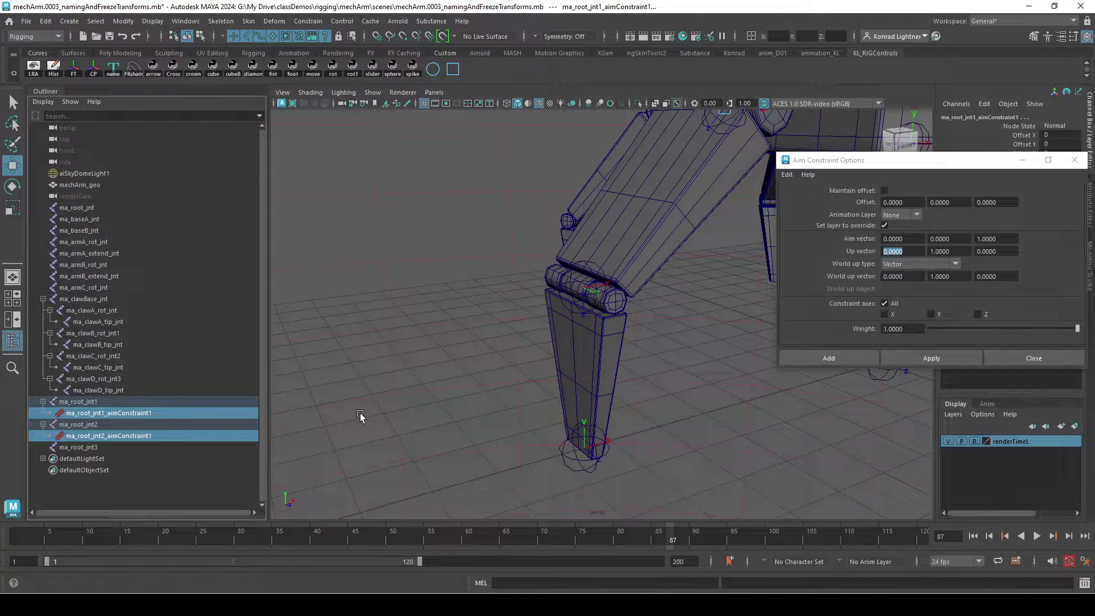
pyautogui.press('Delete')
# Rotate the knee joint about its vertical axis to Rotate X 90, Y -90, Z 0
pyautogui.click(569, 293)
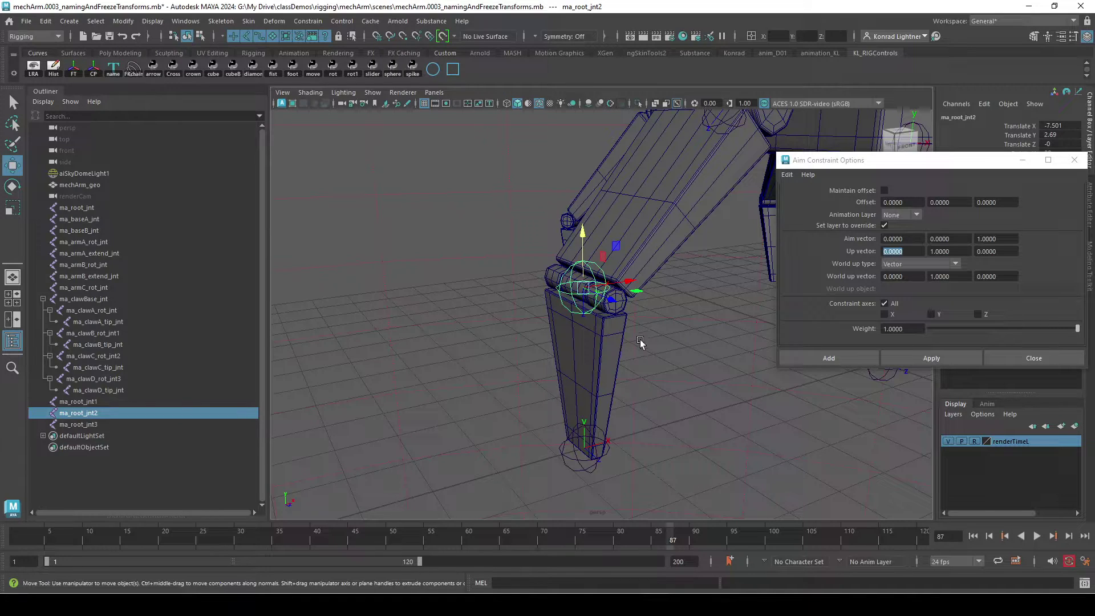
pyautogui.press('e')
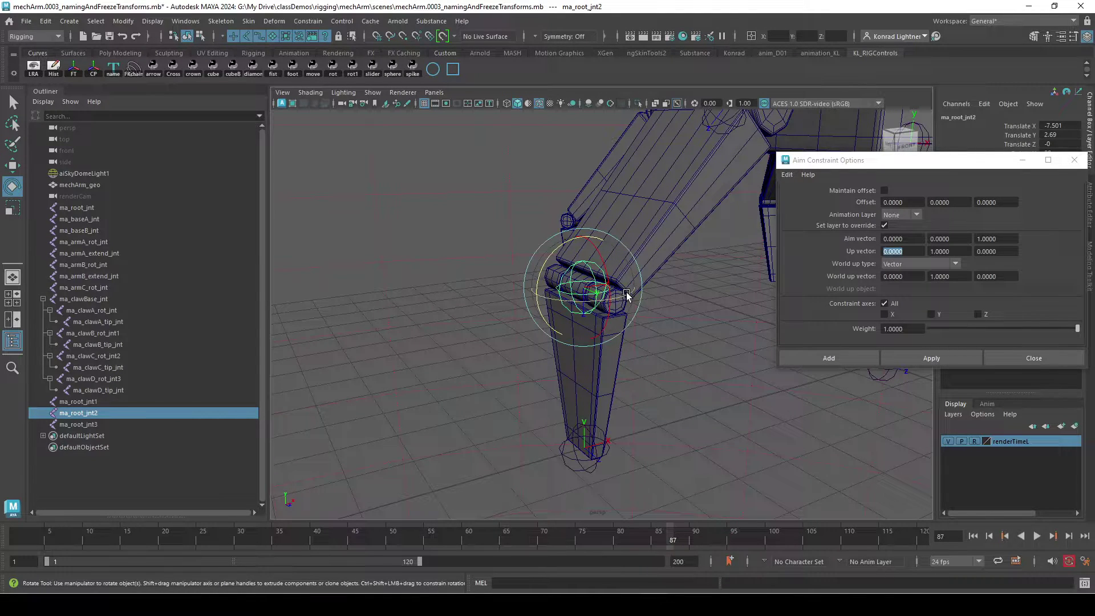
pyautogui.click(700, 348)
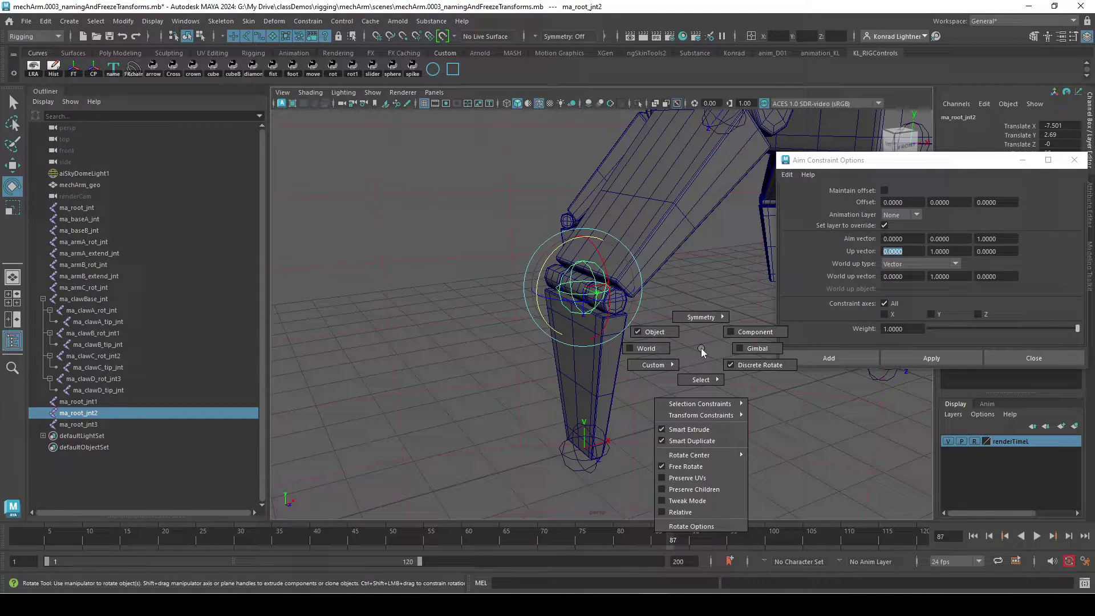
pyautogui.keyDown('alt'); pyautogui.moveTo(710, 344); pyautogui.dragTo(397, 287); pyautogui.keyUp('alt')
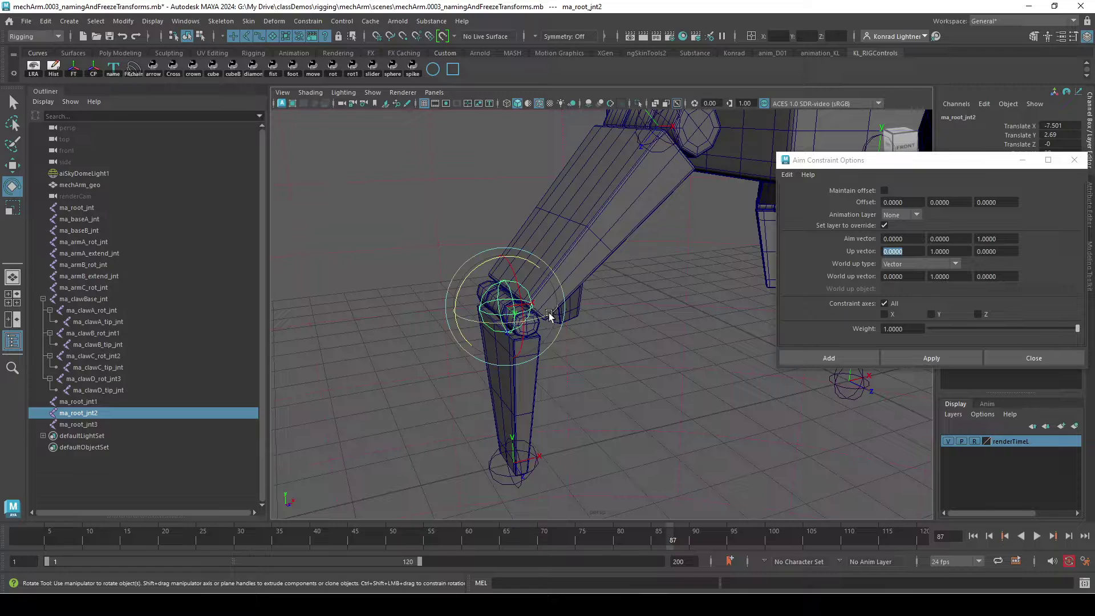
pyautogui.moveTo(550, 311); pyautogui.dragTo(528, 324)
pyautogui.hotkey('ctrl', 'z')
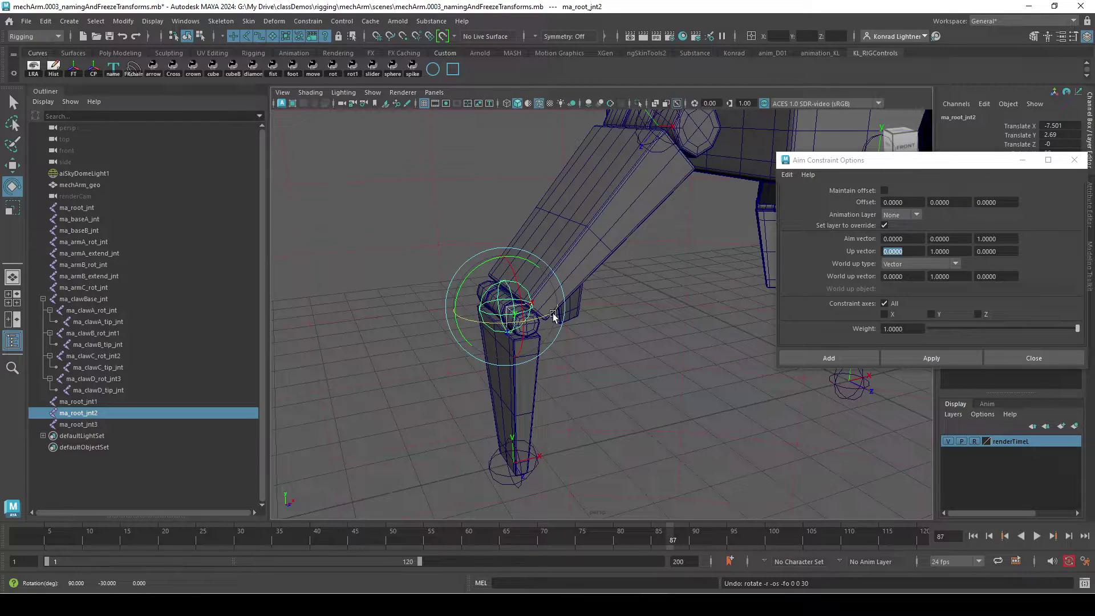
pyautogui.moveTo(558, 312); pyautogui.dragTo(489, 324)
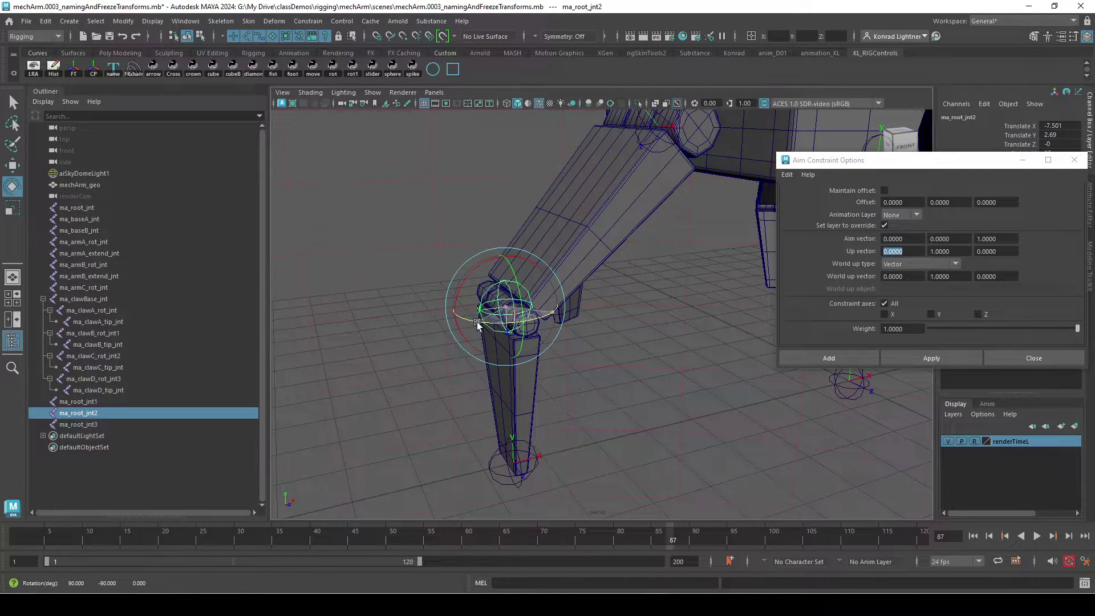
pyautogui.keyDown('alt'); pyautogui.moveTo(489, 324); pyautogui.dragTo(547, 370, button='middle'); pyautogui.keyUp('alt')
pyautogui.click(548, 369)
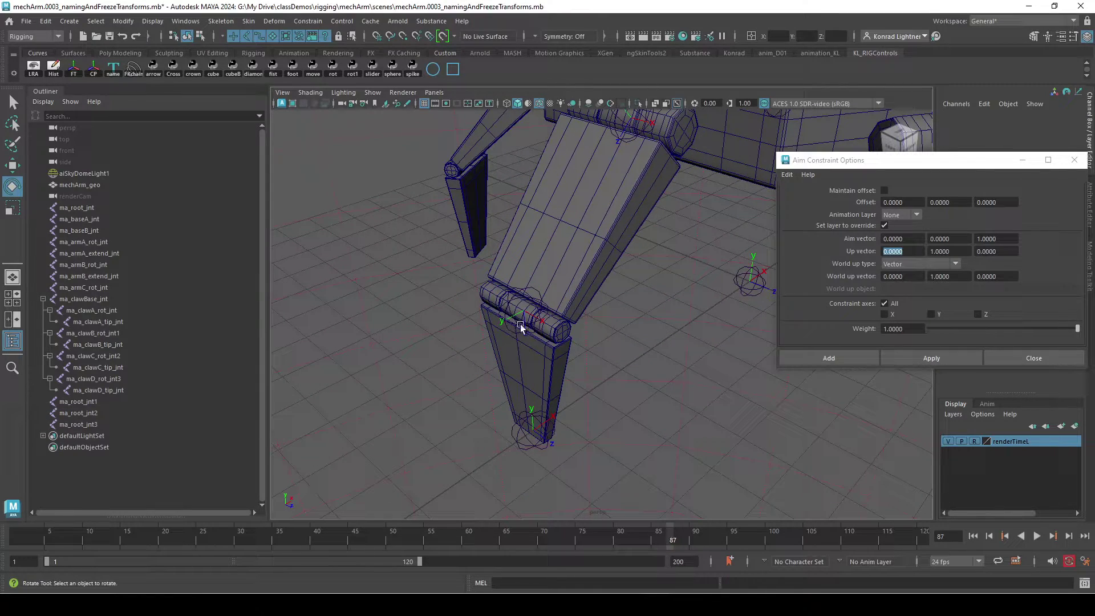
# Delete the foot joint at the tip of the leg
pyautogui.click(537, 442)
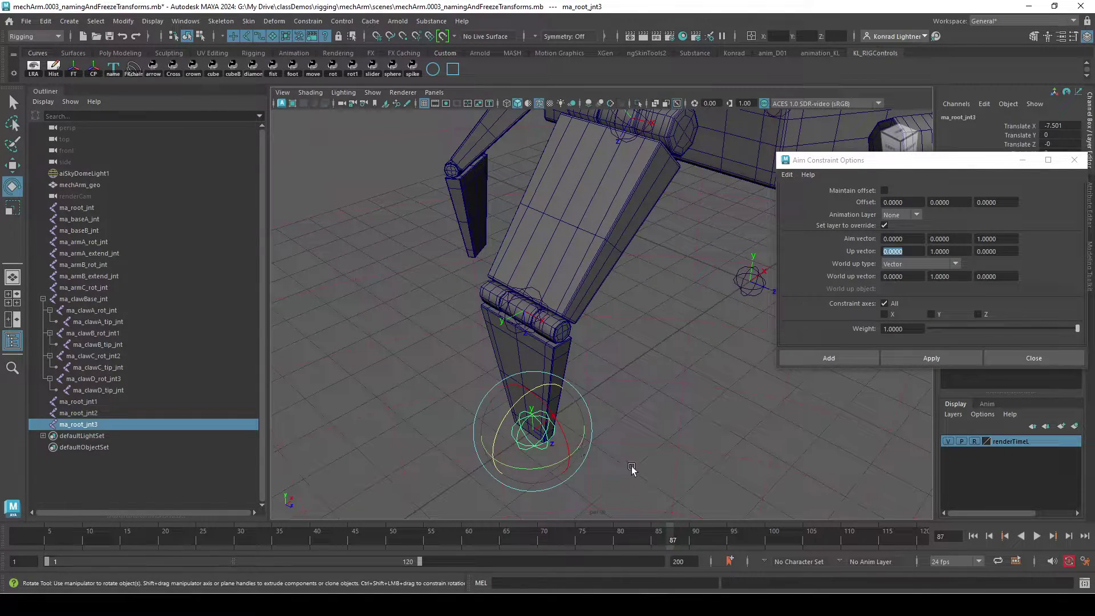
pyautogui.keyDown('alt'); pyautogui.moveTo(632, 469); pyautogui.dragTo(652, 363); pyautogui.keyUp('alt')
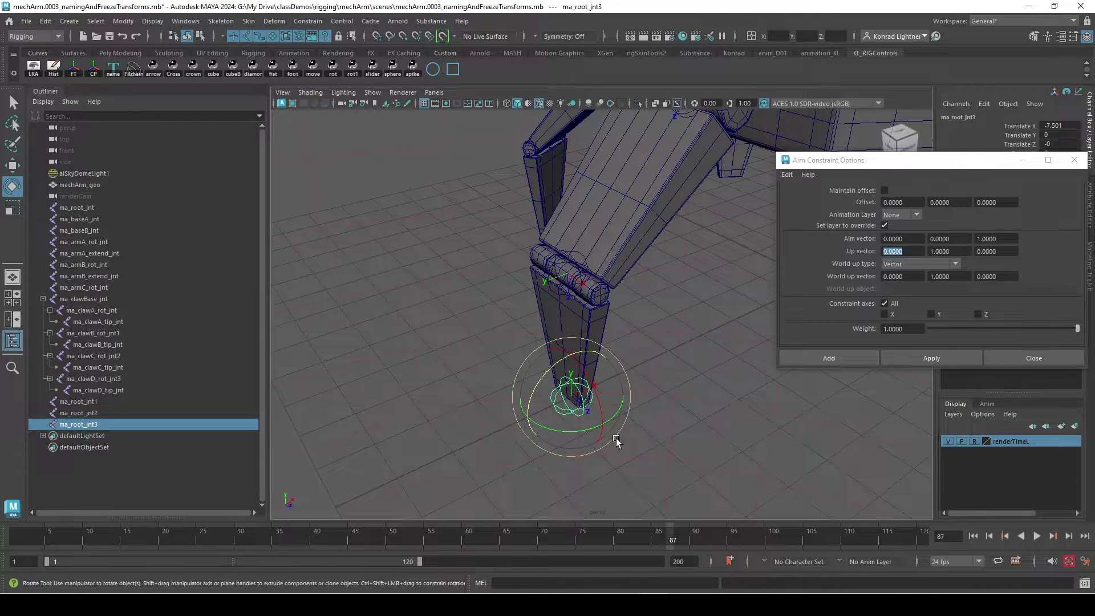
pyautogui.press('Delete')
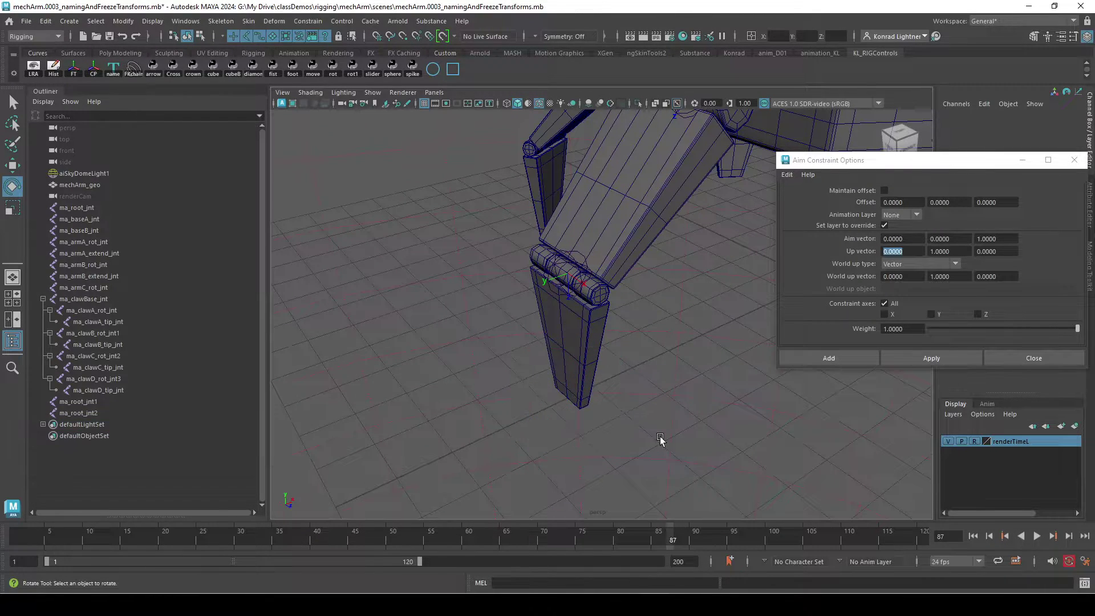
pyautogui.keyDown('alt'); pyautogui.moveTo(659, 437); pyautogui.dragTo(563, 433); pyautogui.keyUp('alt')
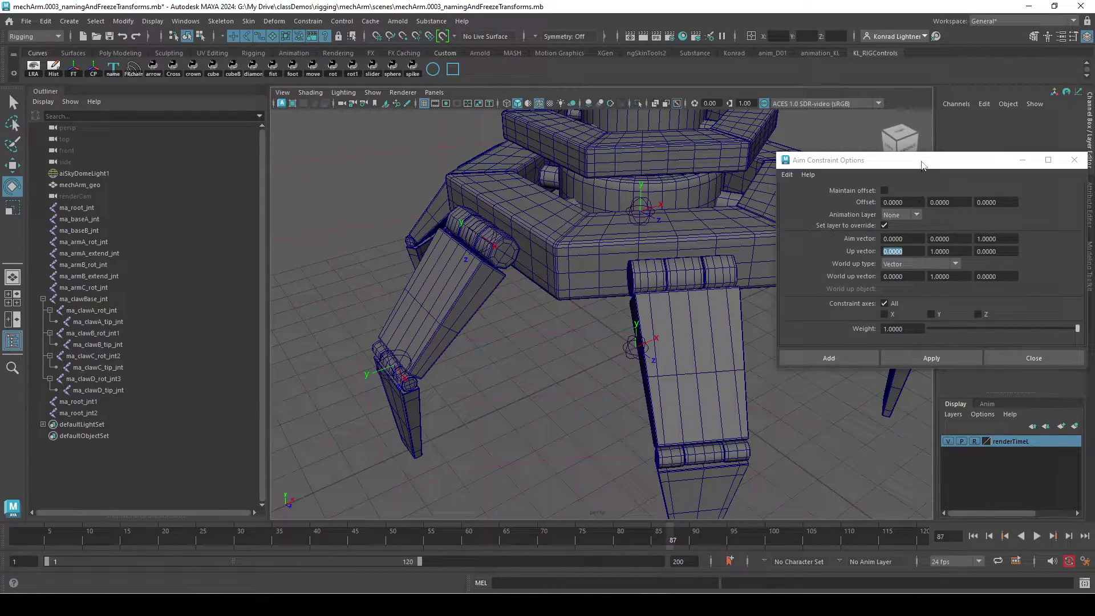
pyautogui.moveTo(923, 165); pyautogui.dragTo(943, 215)
pyautogui.keyDown('alt'); pyautogui.moveTo(449, 364); pyautogui.dragTo(496, 315); pyautogui.keyUp('alt')
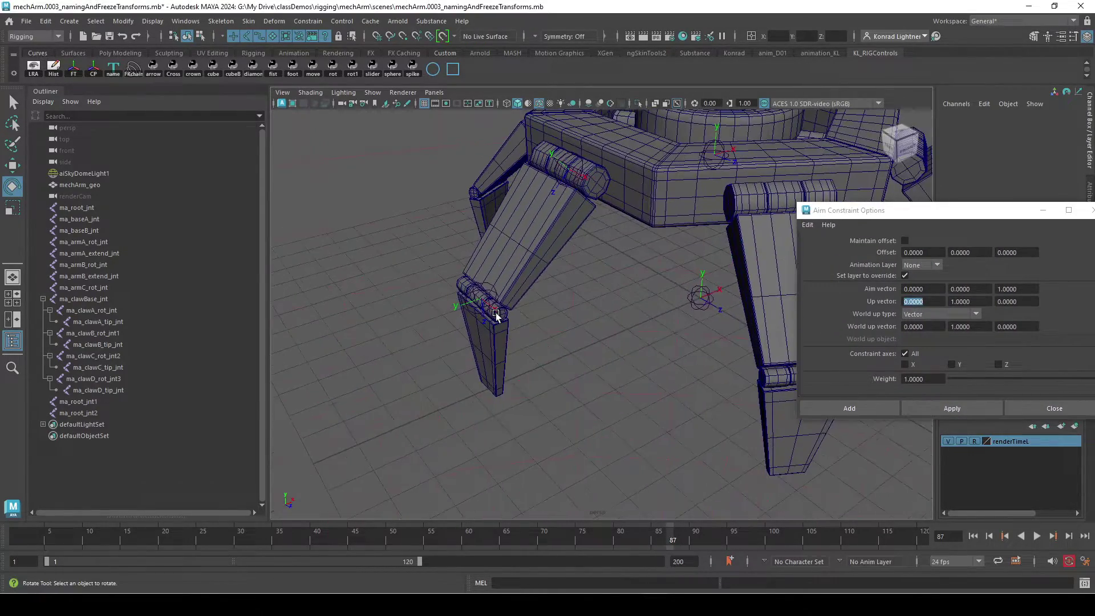
pyautogui.click(477, 292)
pyautogui.moveTo(440, 291); pyautogui.dragTo(578, 266)
pyautogui.click(624, 361)
pyautogui.keyDown('alt'); pyautogui.moveTo(582, 290); pyautogui.dragTo(594, 319); pyautogui.keyUp('alt')
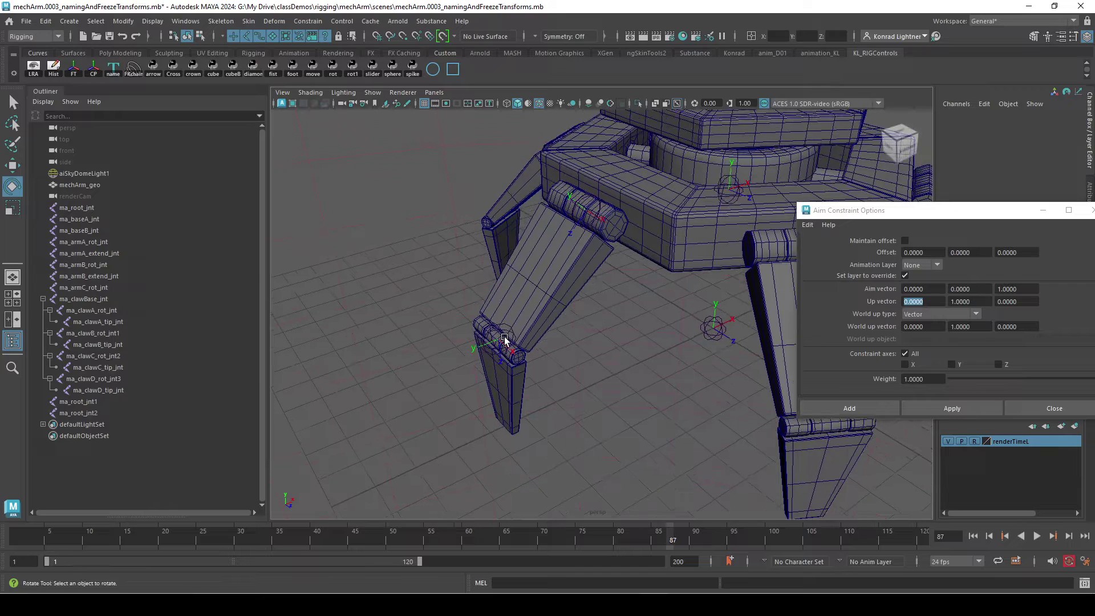
pyautogui.click(760, 313)
pyautogui.click(544, 373)
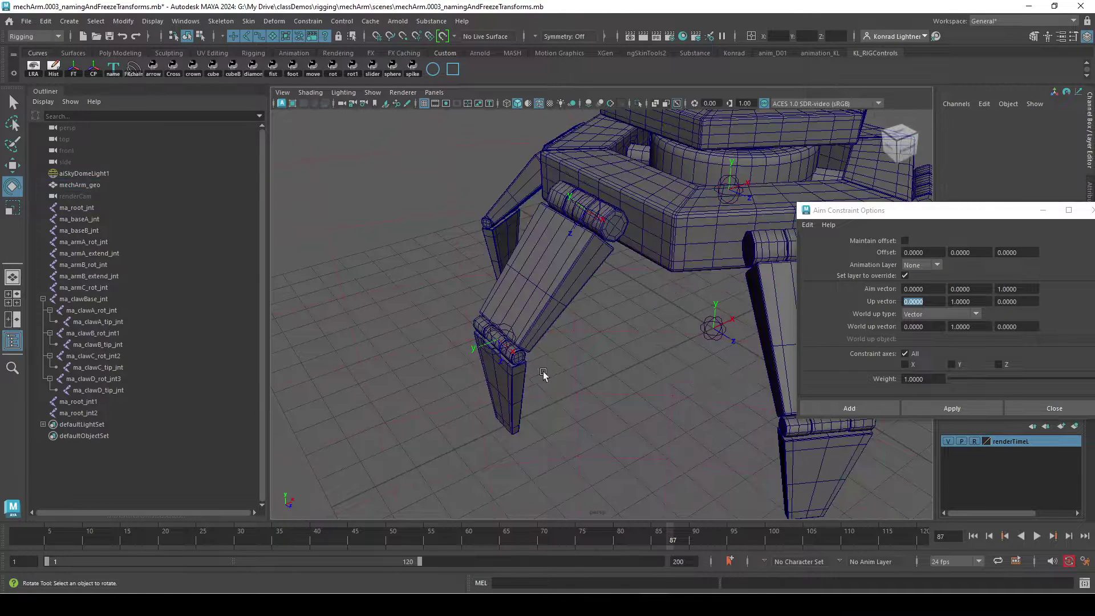
# Close the Aim Constraint Options window and freeze the transformations of the knee joint ma_root_jnt2
pyautogui.click(493, 335)
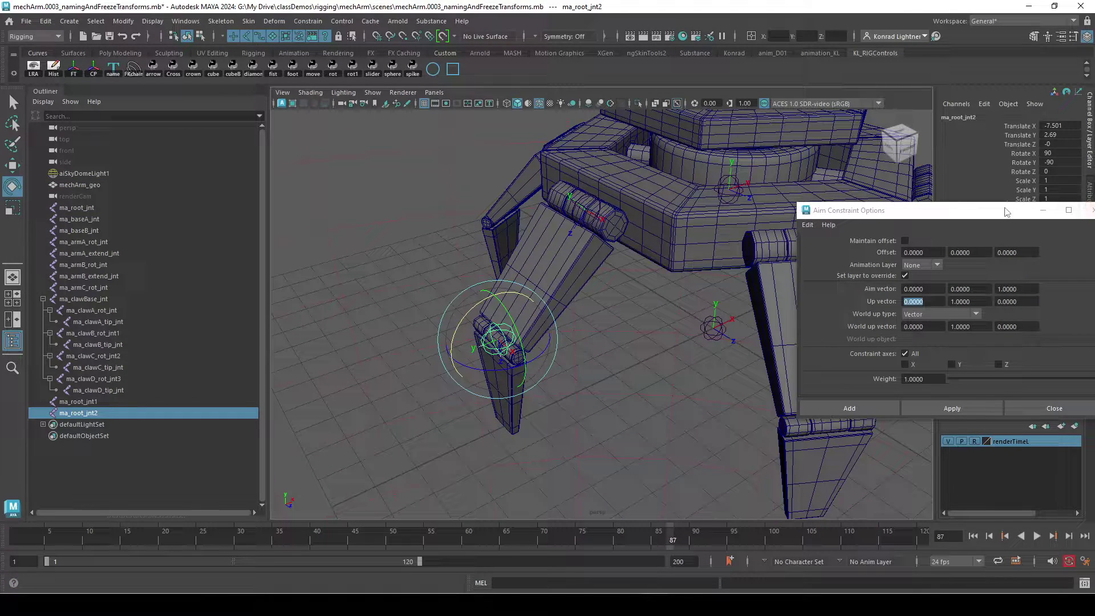
pyautogui.moveTo(1007, 212); pyautogui.dragTo(767, 240)
pyautogui.click(850, 237)
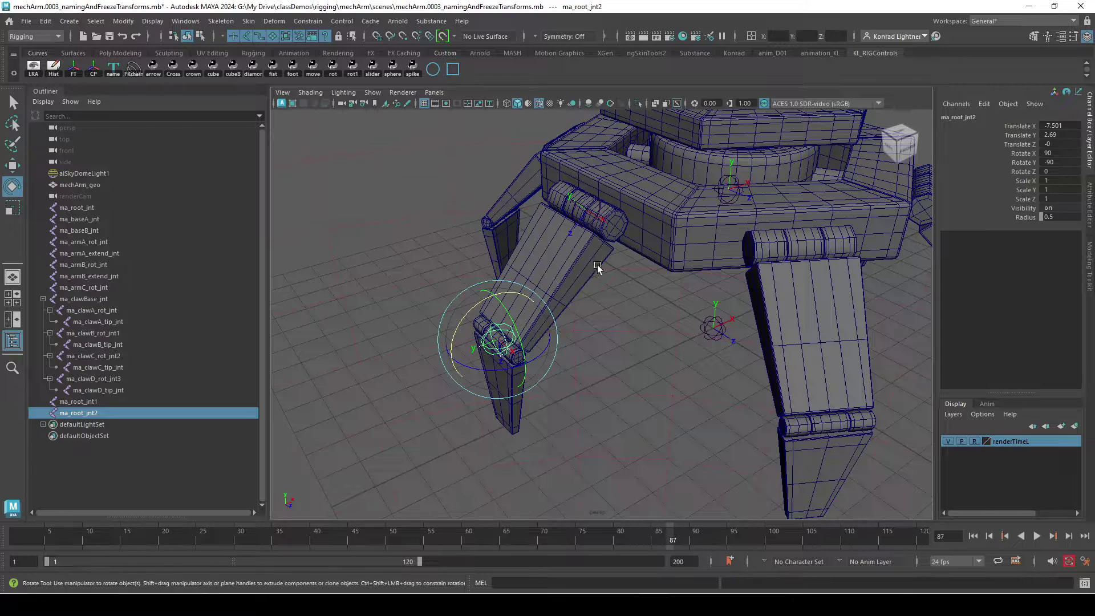
pyautogui.click(123, 21)
pyautogui.click(159, 71)
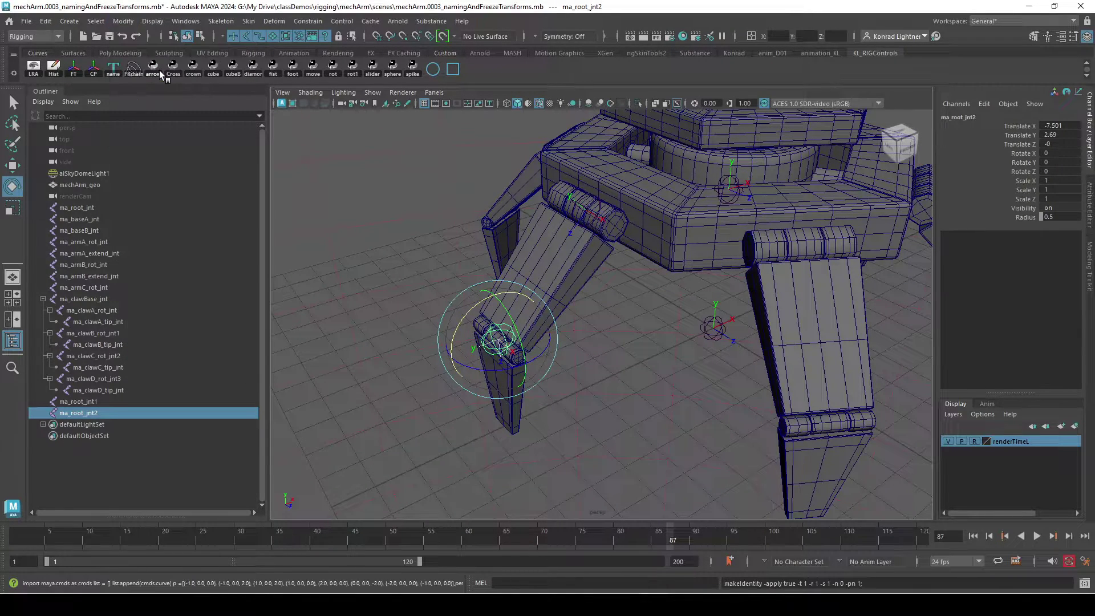
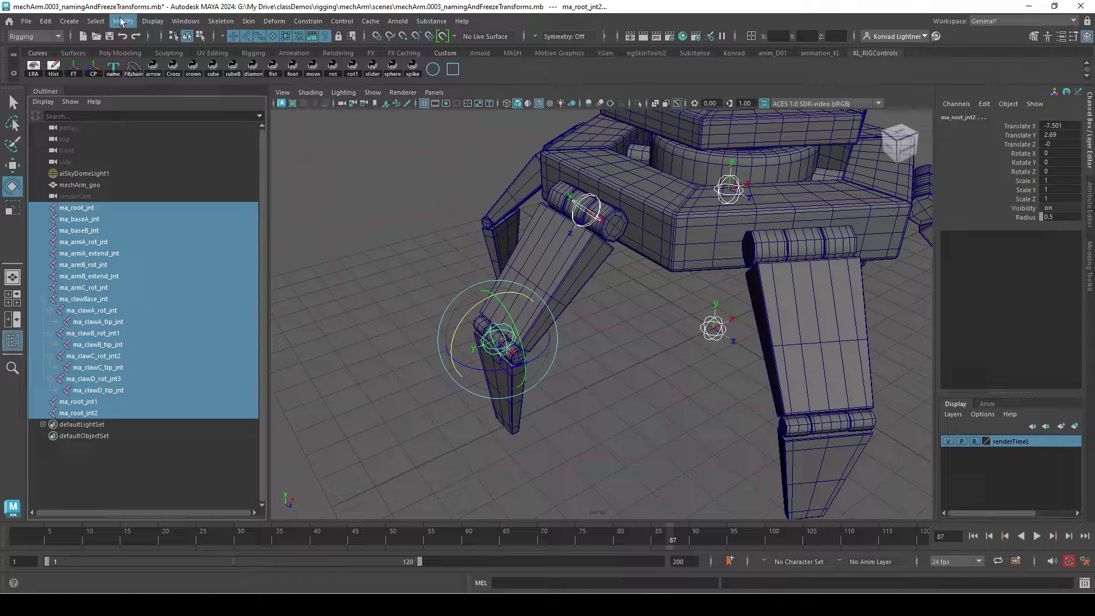
# Freeze the transformations of all selected joints, delete all history in the scene and clear the selection
pyautogui.click(122, 22)
pyautogui.click(174, 76)
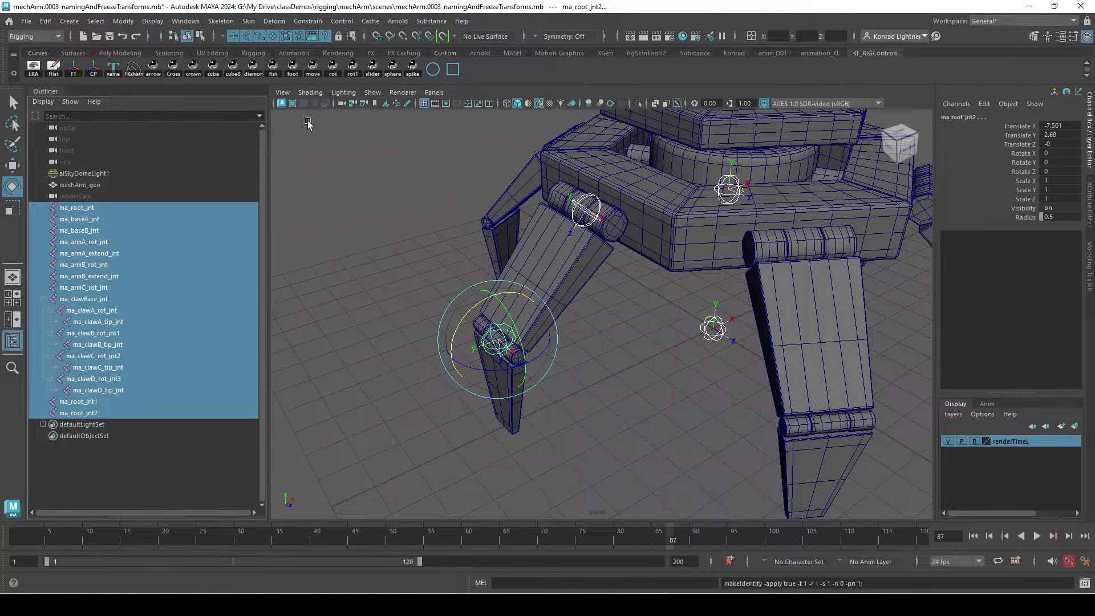
pyautogui.click(46, 21)
pyautogui.moveTo(183, 173)
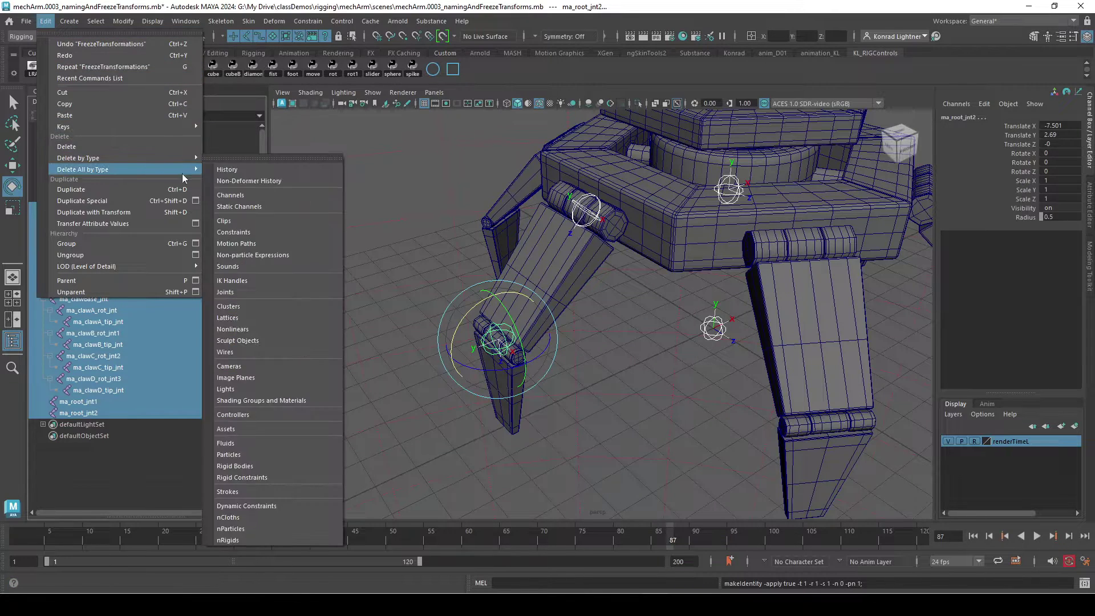
pyautogui.click(308, 169)
pyautogui.click(418, 232)
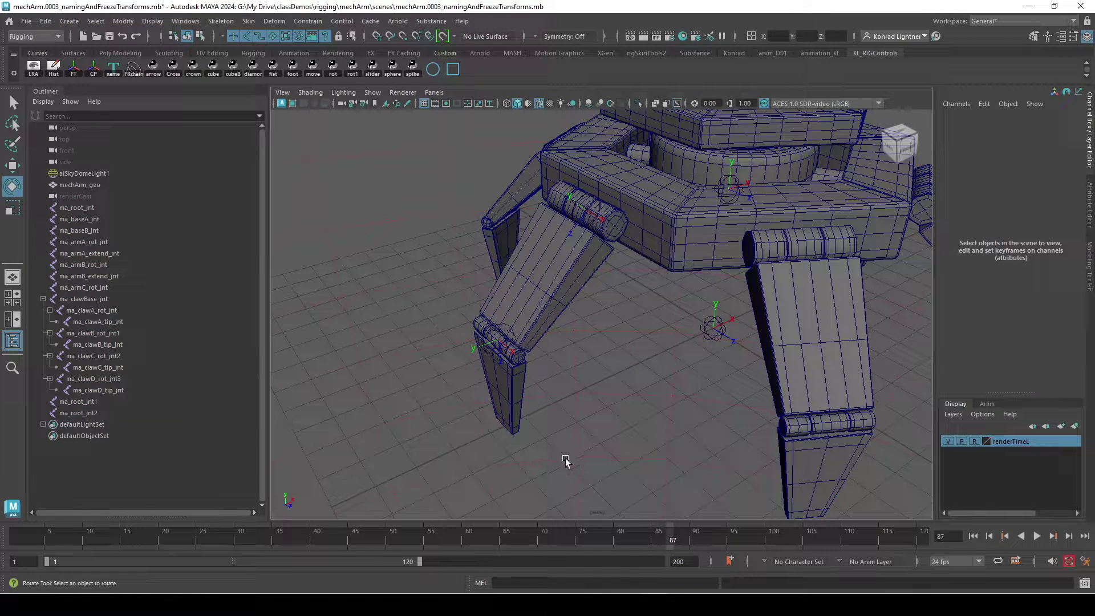
pyautogui.click(103, 299)
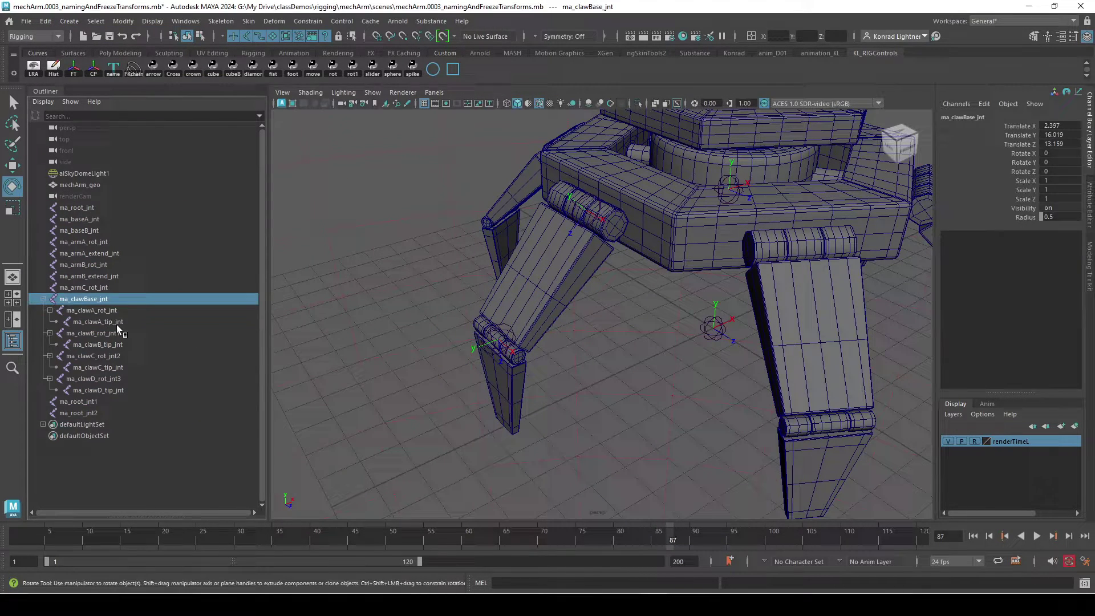
pyautogui.click(98, 401)
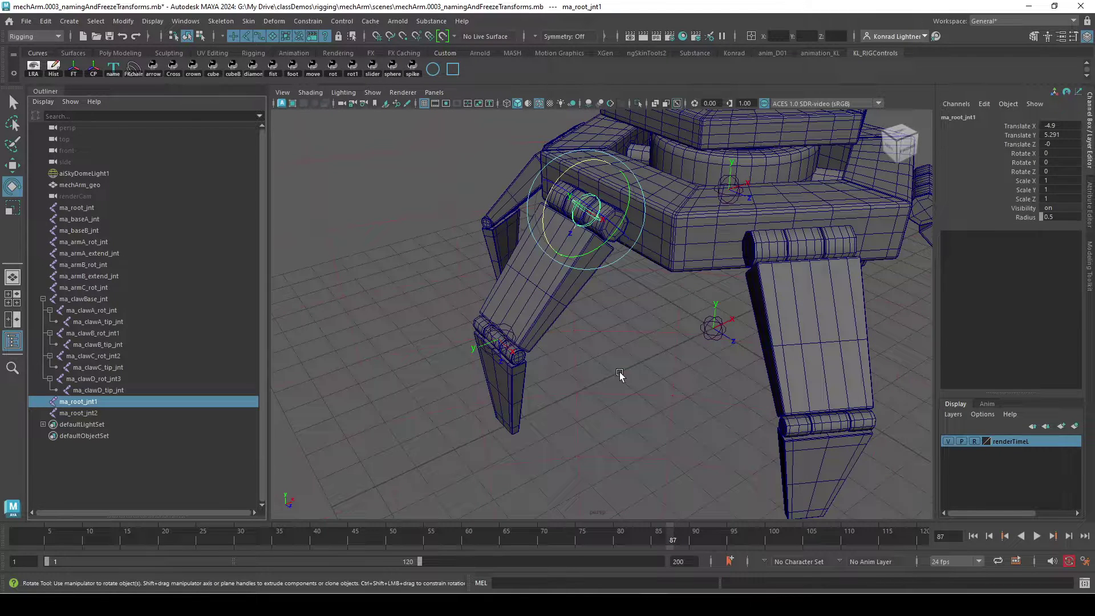
pyautogui.click(106, 413)
pyautogui.scroll(2, 582, 474)
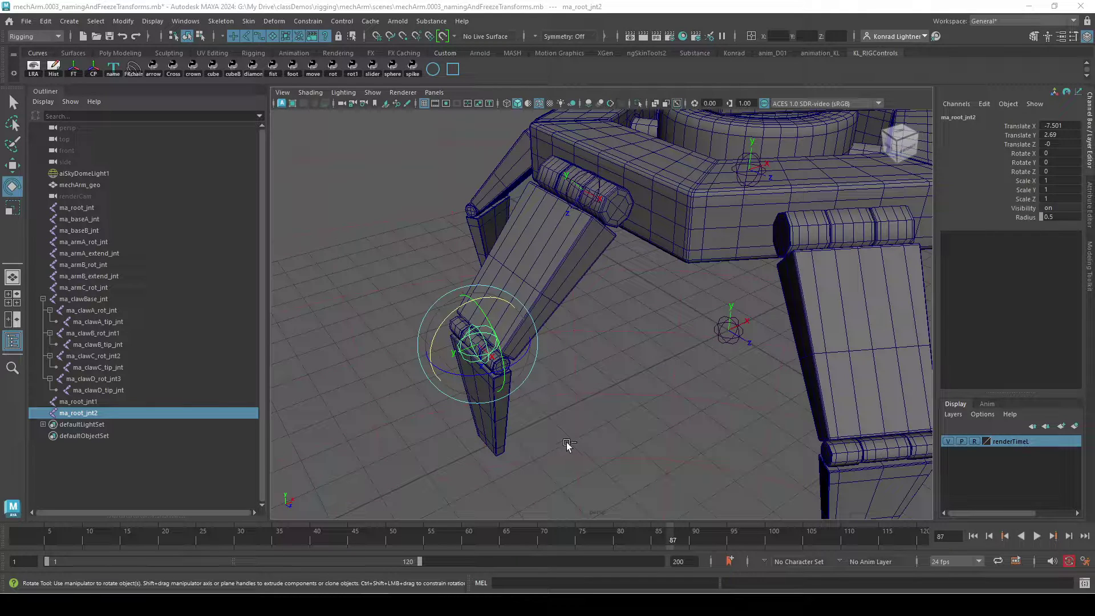
pyautogui.click(643, 426)
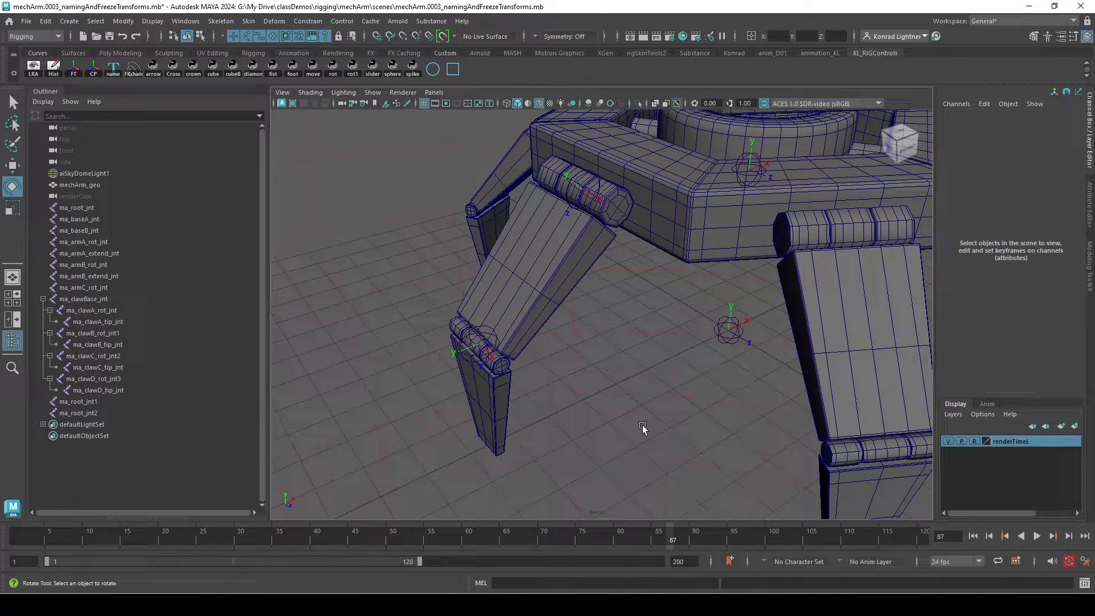
# Duplicate the knee joint ma_root_jnt2 and move the copy straight down to the leg's tip, snapped to ground height at Translate Y 0
pyautogui.click(474, 351)
pyautogui.hotkey('ctrl', 'd')
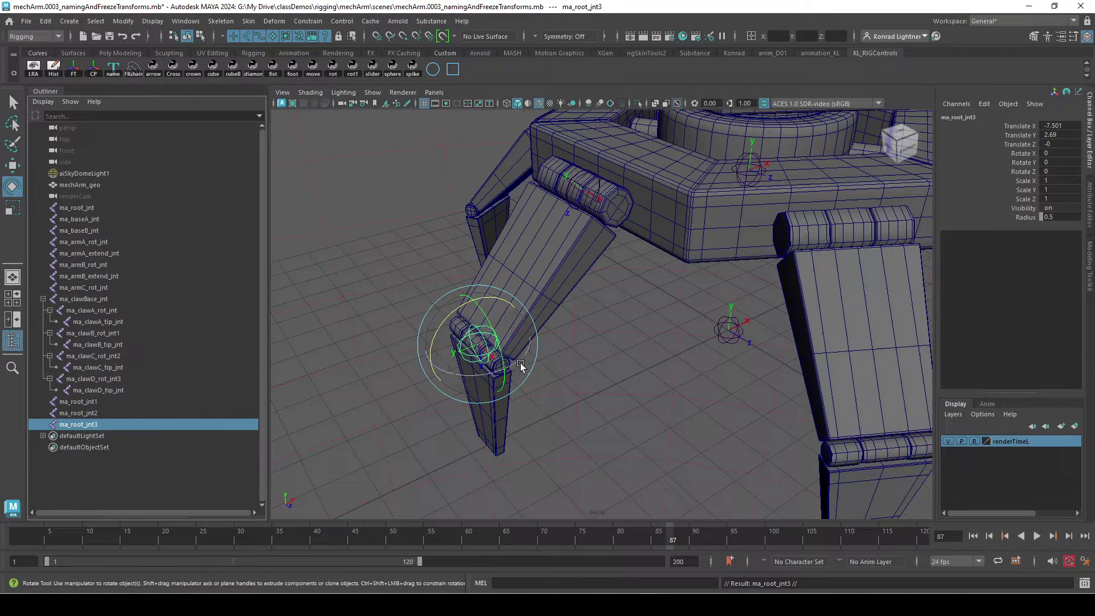
pyautogui.press('w')
pyautogui.moveTo(470, 294); pyautogui.dragTo(478, 375)
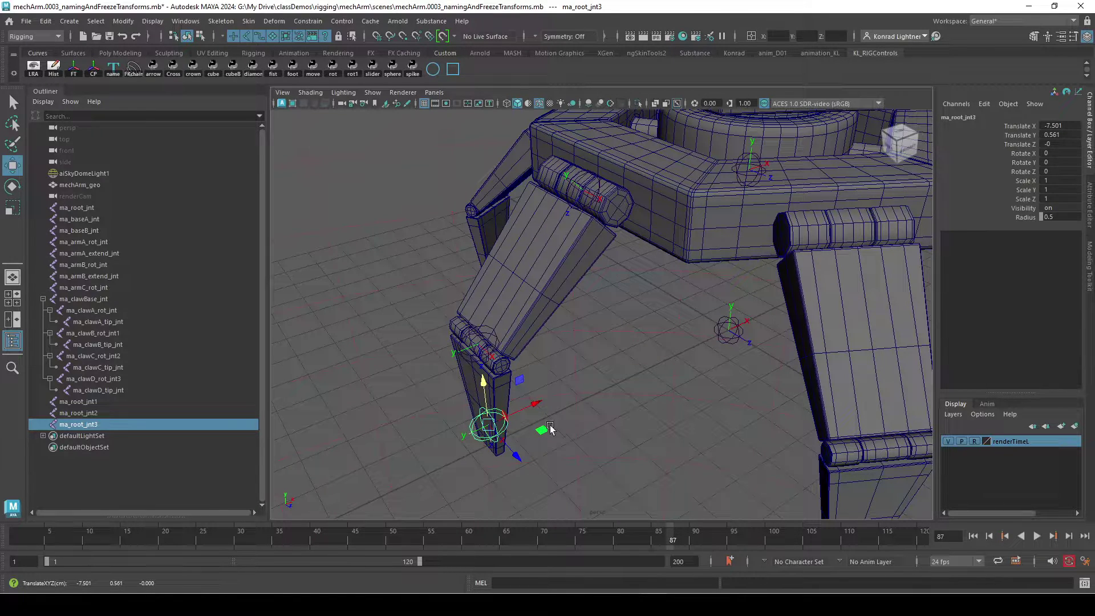
pyautogui.keyDown('alt'); pyautogui.moveTo(679, 456); pyautogui.dragTo(639, 413); pyautogui.keyUp('alt')
pyautogui.keyDown('alt'); pyautogui.moveTo(639, 414); pyautogui.dragTo(747, 326, button='right'); pyautogui.keyUp('alt')
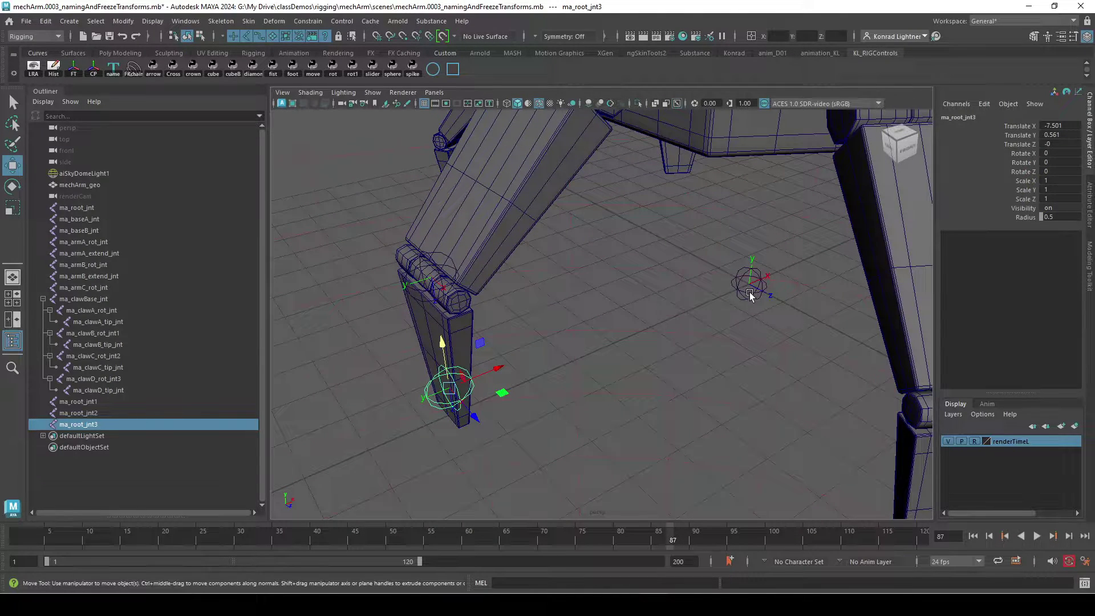
pyautogui.moveTo(745, 292); pyautogui.dragTo(476, 439, button='middle')
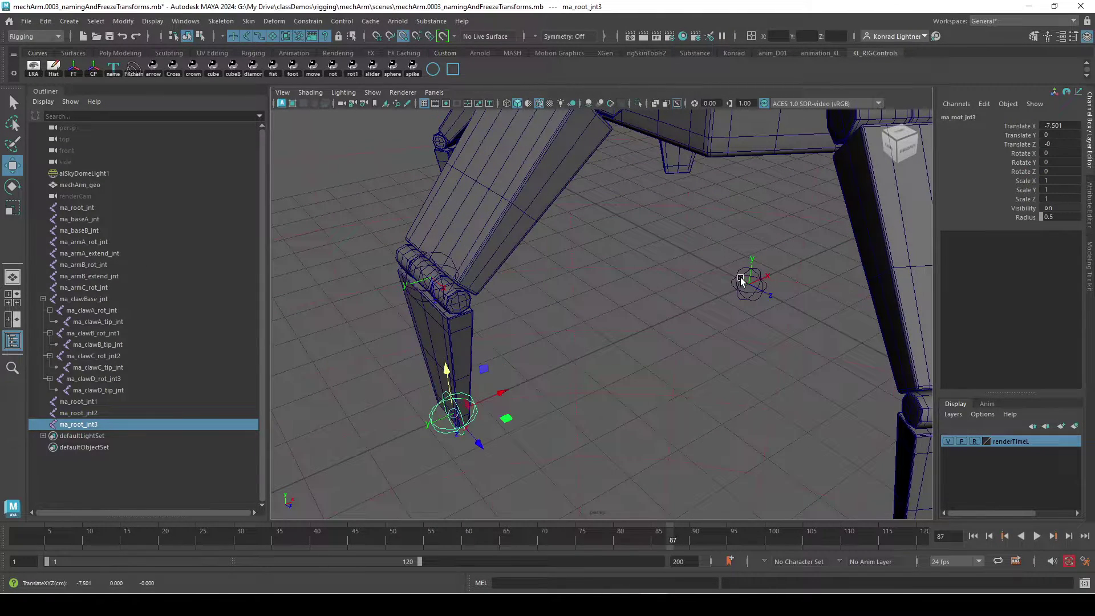
pyautogui.click(689, 402)
# Rename the hip joint ma_root_jnt1 as ma_legA_top_jnt
pyautogui.click(87, 400)
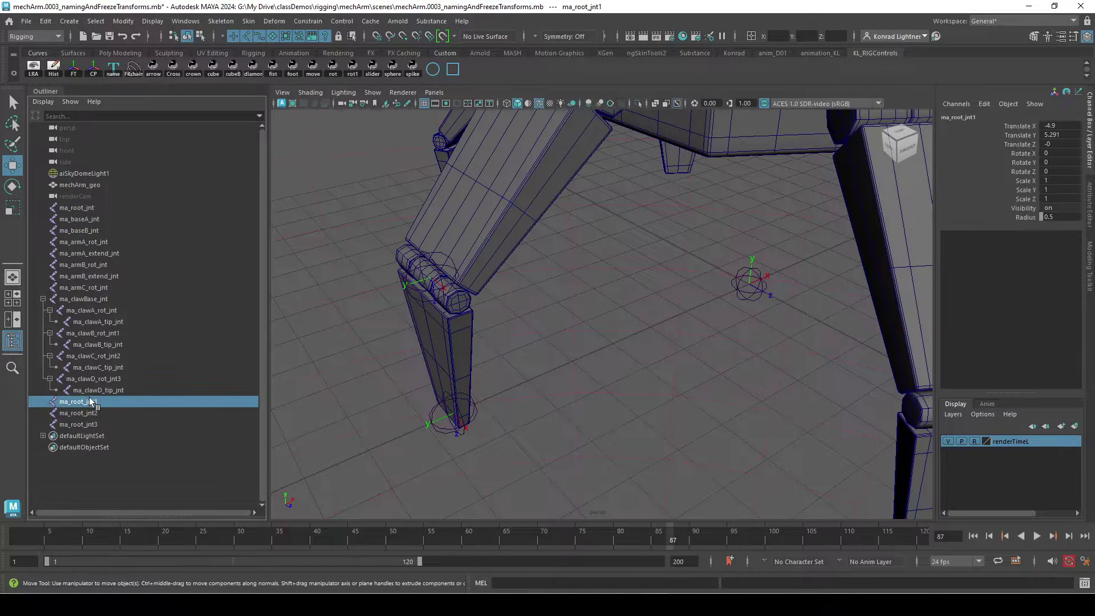
pyautogui.doubleClick(89, 401)
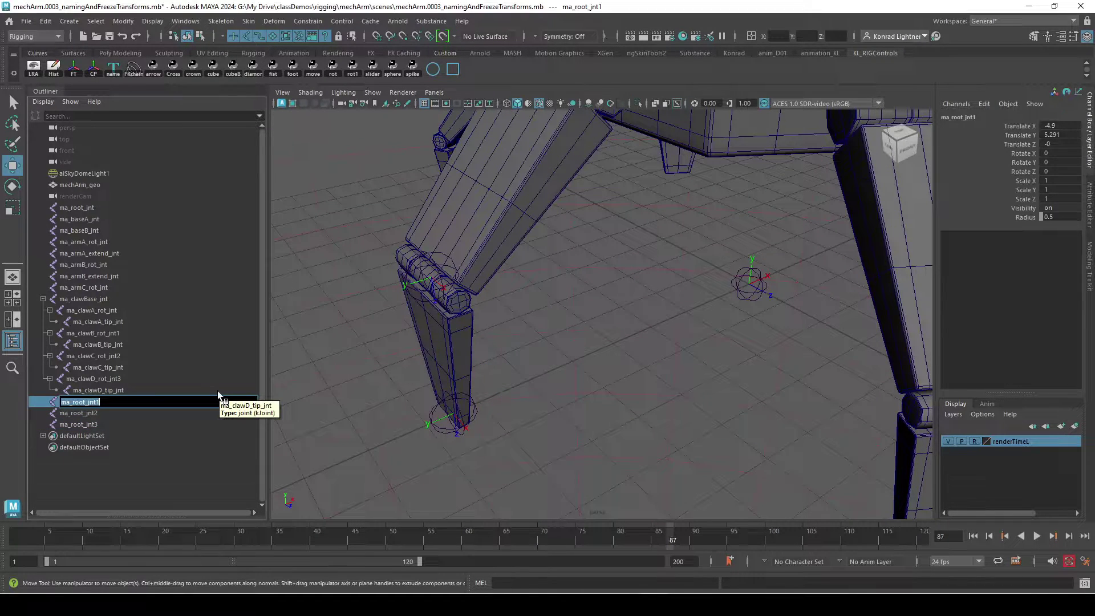
pyautogui.press('Return')
pyautogui.scroll(-5, 518, 399)
pyautogui.scroll(3, 537, 319)
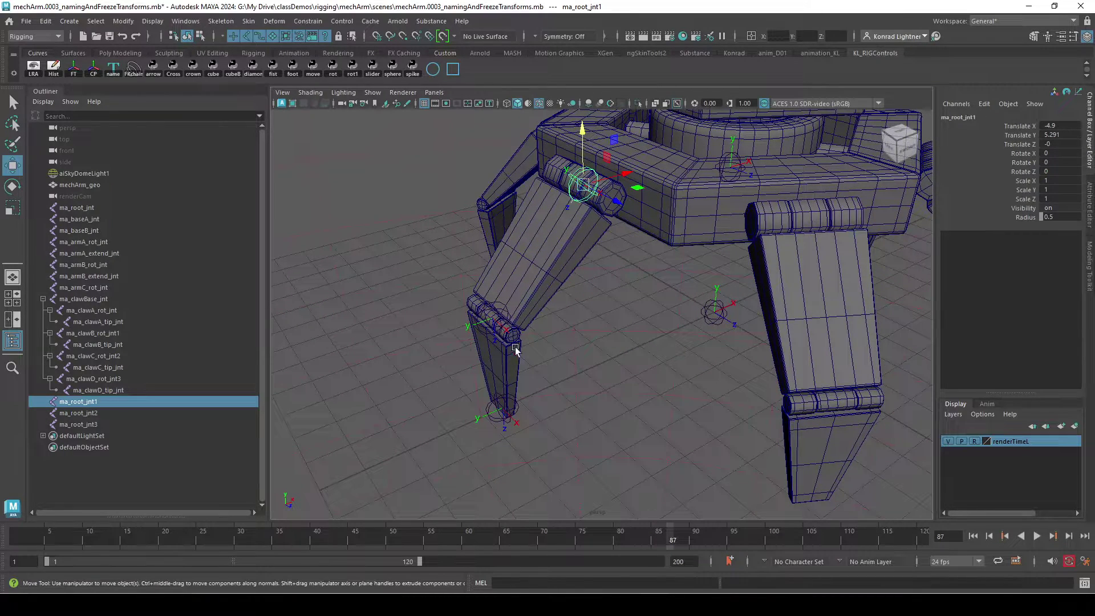
pyautogui.doubleClick(70, 404)
pyautogui.click(85, 403)
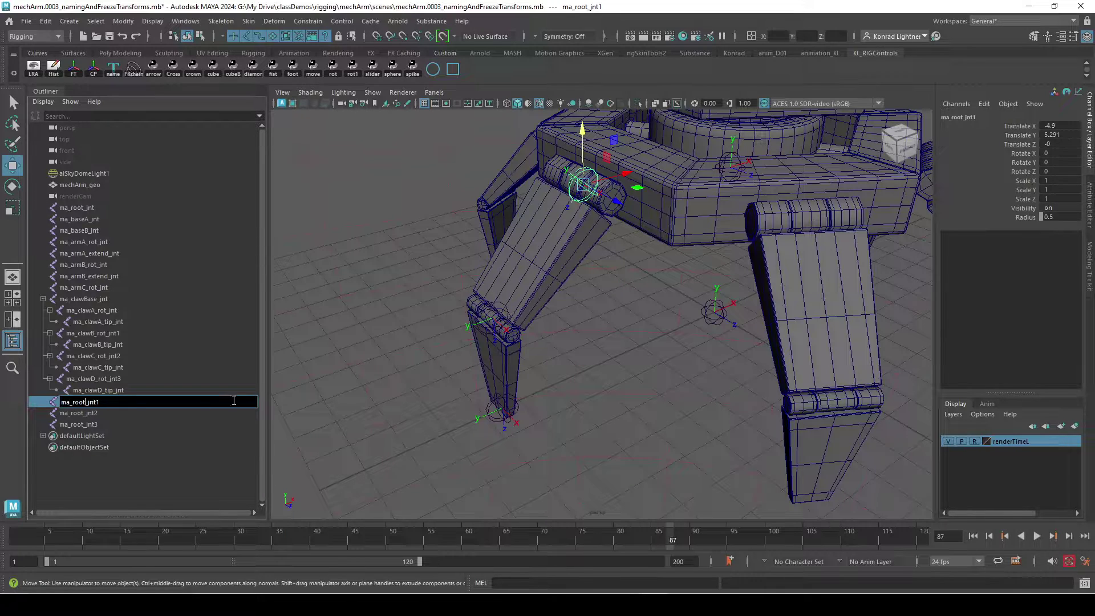
pyautogui.press('BackSpace')
pyautogui.press('Return')
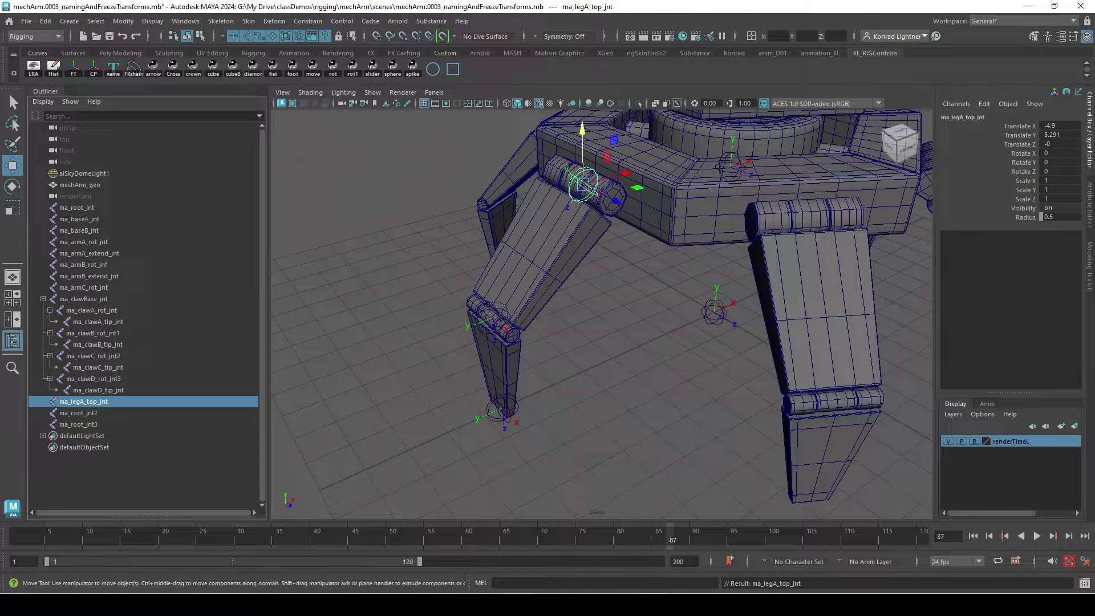
# Copy the hip joint's name to the knee joint ma_root_jnt2 and change it to ma_legA_mid_jnt
pyautogui.doubleClick(98, 402)
pyautogui.hotkey('ctrl', 'c')
pyautogui.click(80, 416)
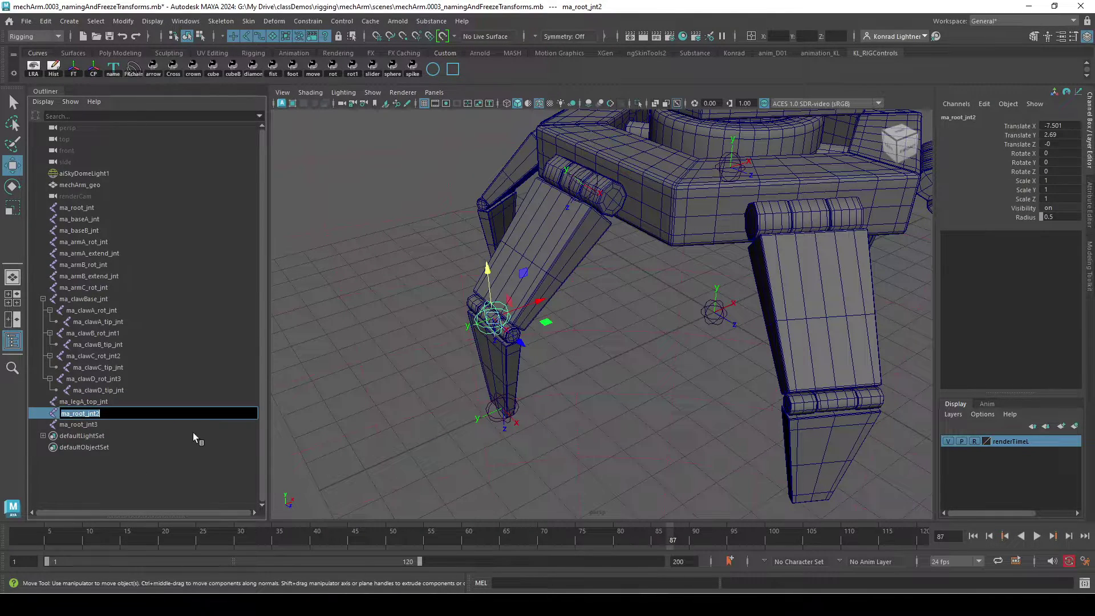
pyautogui.doubleClick(98, 412)
pyautogui.hotkey('ctrl', 'v')
pyautogui.press('Return')
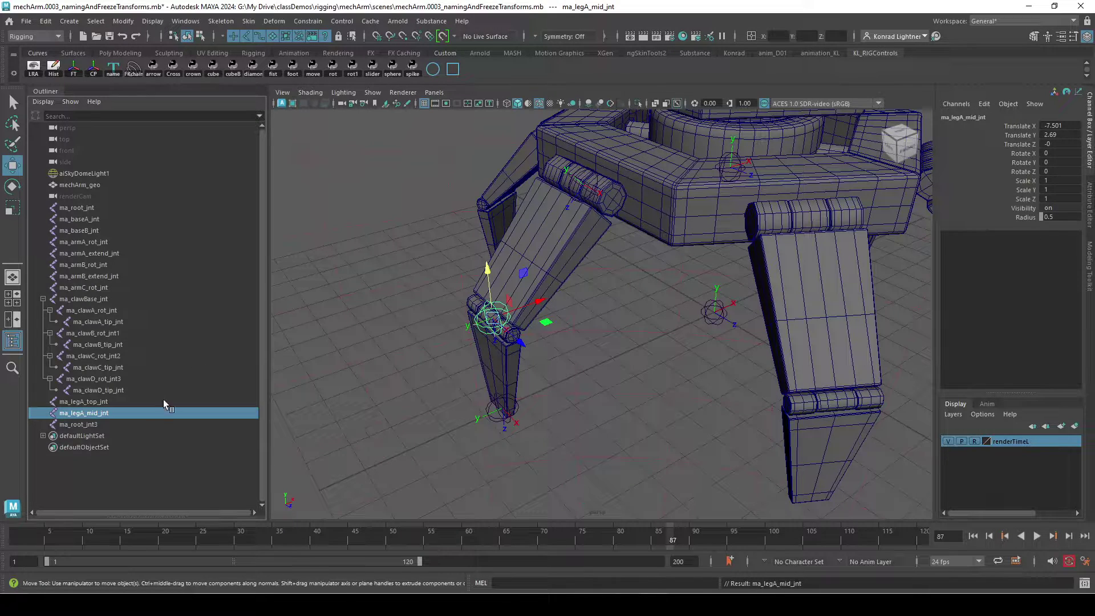
# Rename the foot joint ma_root_jnt3 as ma_legA_tip_jnt, reusing the copied hip joint name
pyautogui.doubleClick(81, 425)
pyautogui.hotkey('ctrl', 'v')
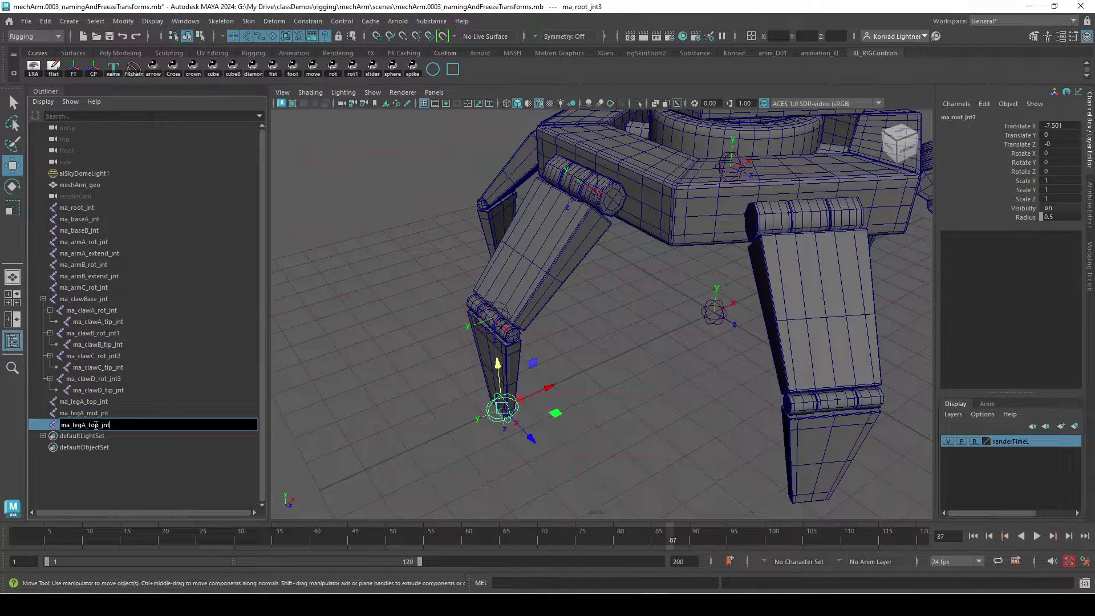
pyautogui.press('Left')
pyautogui.press('Left')
pyautogui.press('Left')
pyautogui.press('Left')
pyautogui.press('BackSpace')
pyautogui.press('BackSpace')
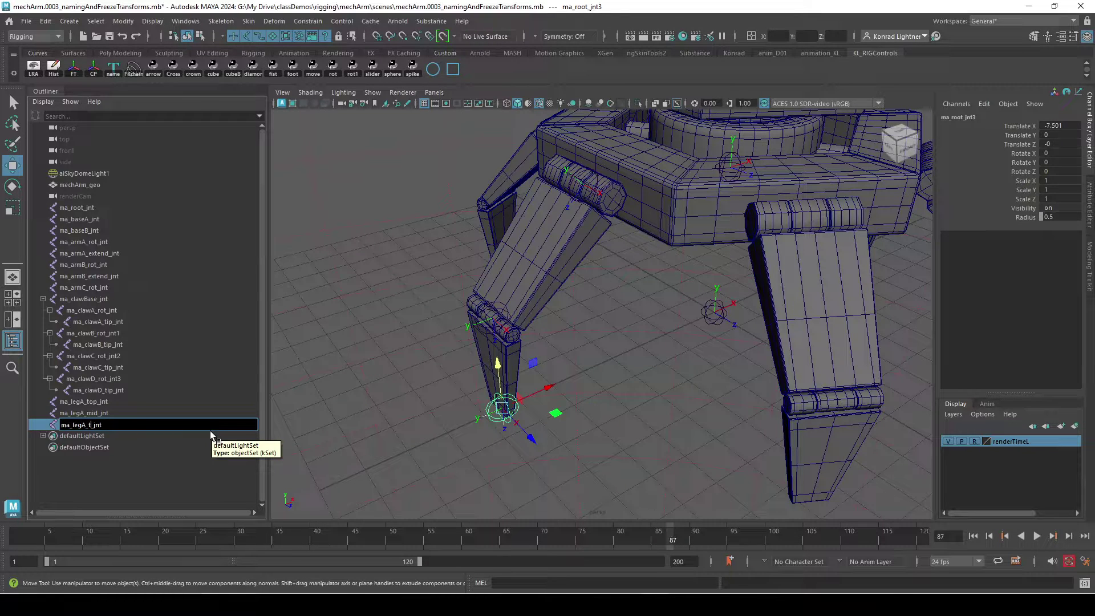
pyautogui.write('ip')
pyautogui.press('Return')
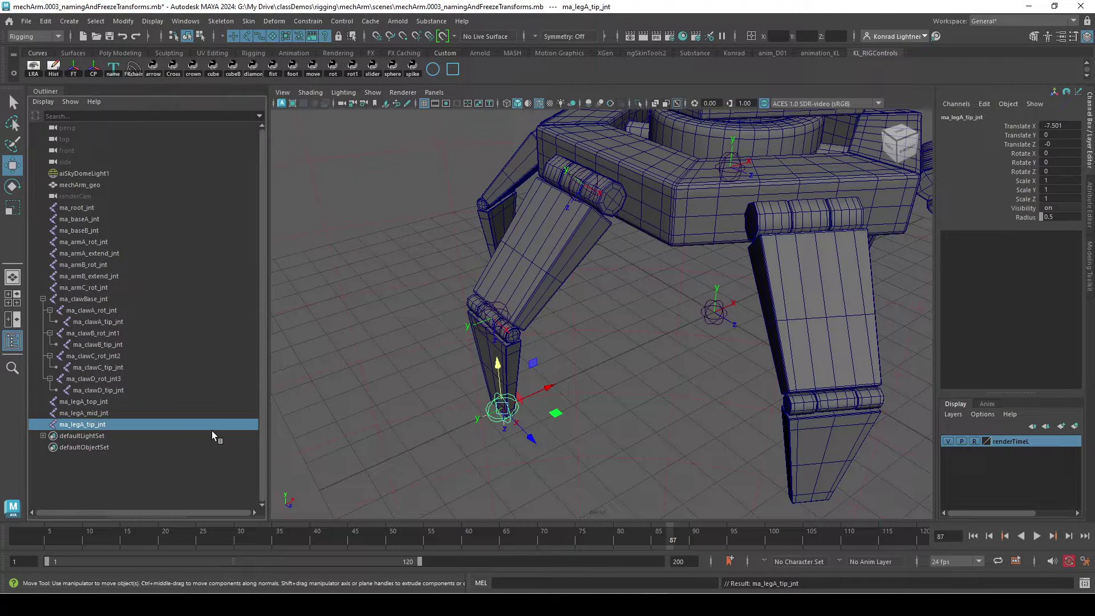
# Parent ma_legA_mid_jnt under ma_legA_top_jnt and ma_legA_tip_jnt under ma_legA_mid_jnt to form the leg chain
pyautogui.keyDown('alt'); pyautogui.moveTo(708, 352); pyautogui.dragTo(627, 365); pyautogui.keyUp('alt')
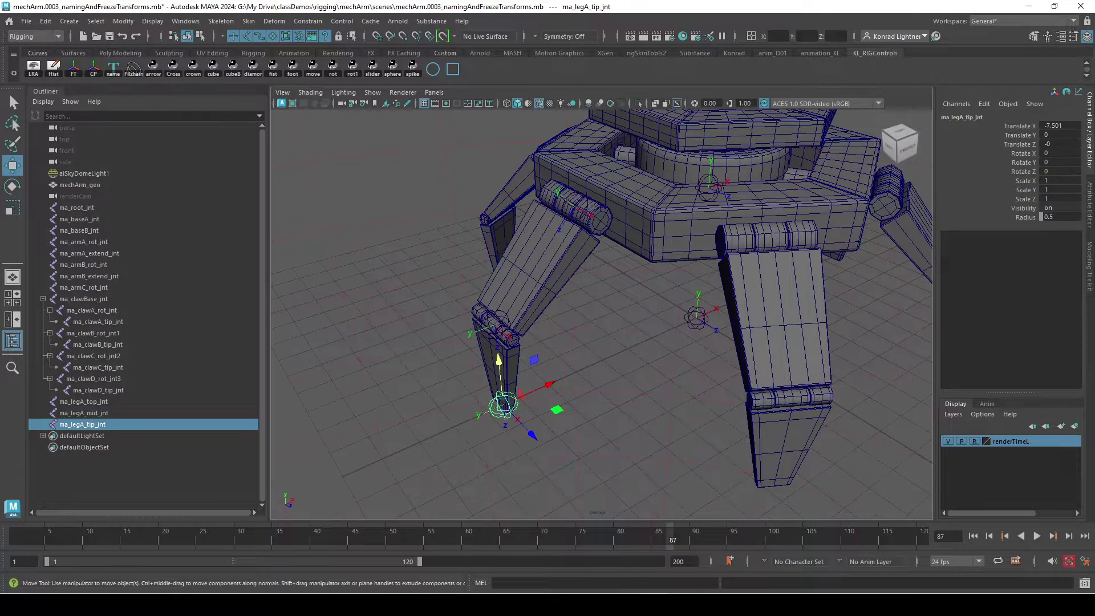
pyautogui.click(107, 413)
pyautogui.moveTo(102, 415); pyautogui.dragTo(223, 411, button='middle')
pyautogui.click(74, 425)
pyautogui.moveTo(109, 436); pyautogui.dragTo(127, 413, button='middle')
pyautogui.click(51, 413)
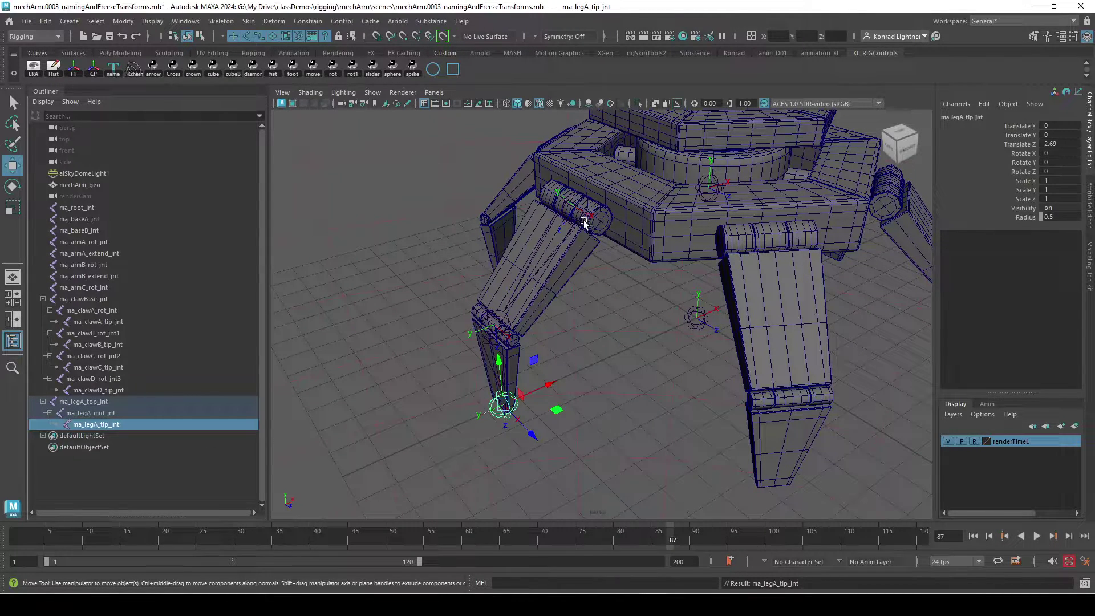
# Test the leg chain by rotating all three legA joints together about X, undo the rotation and clear the selection
pyautogui.click(597, 361)
pyautogui.click(583, 224)
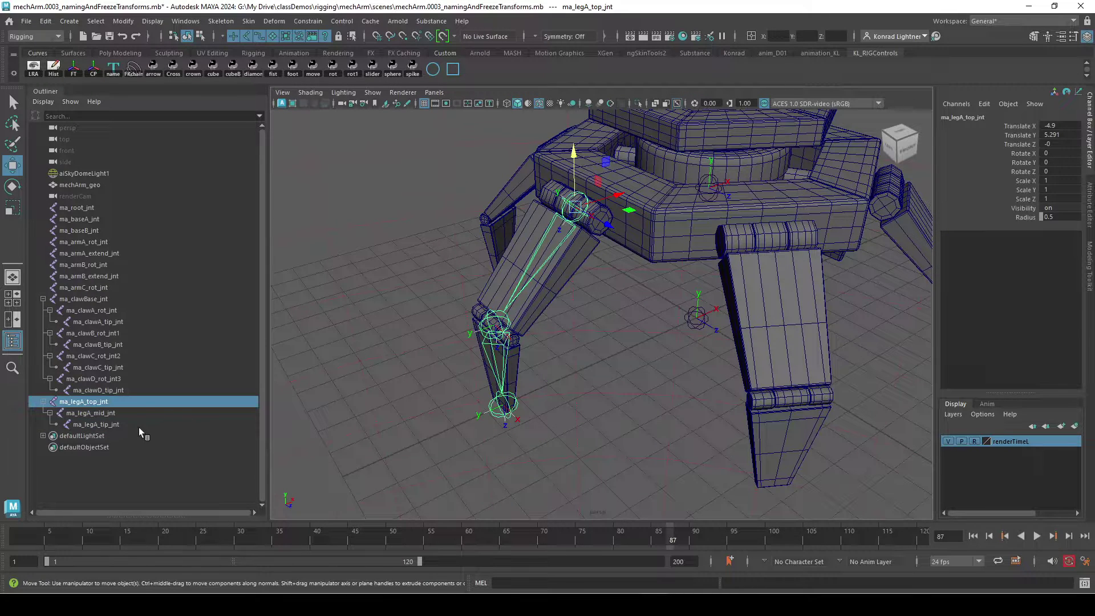
pyautogui.moveTo(139, 427); pyautogui.dragTo(275, 399)
pyautogui.press('e')
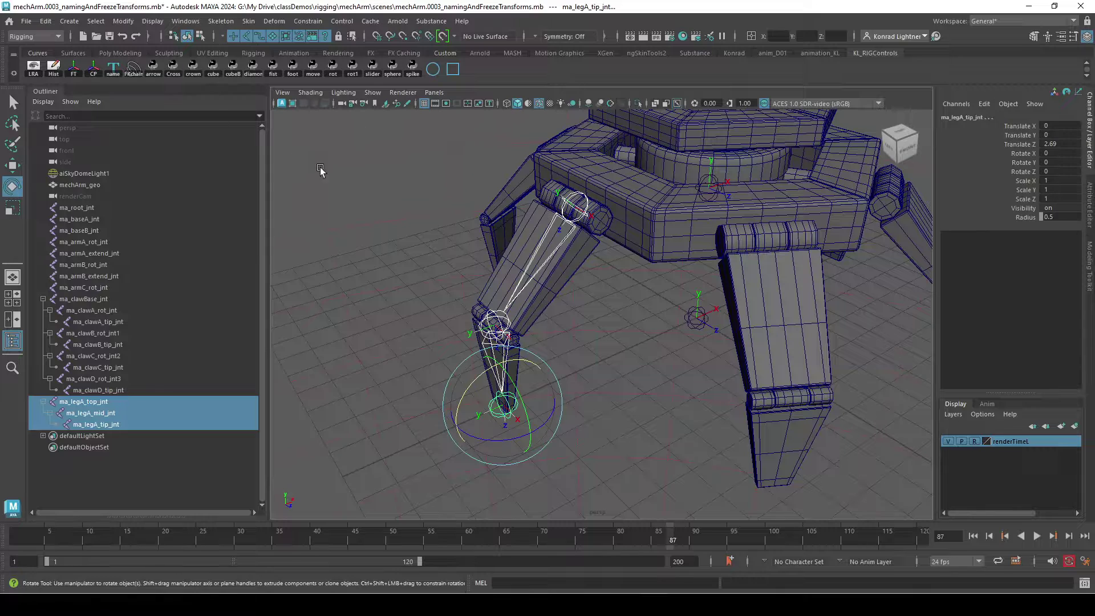
pyautogui.moveTo(471, 378); pyautogui.dragTo(670, 384)
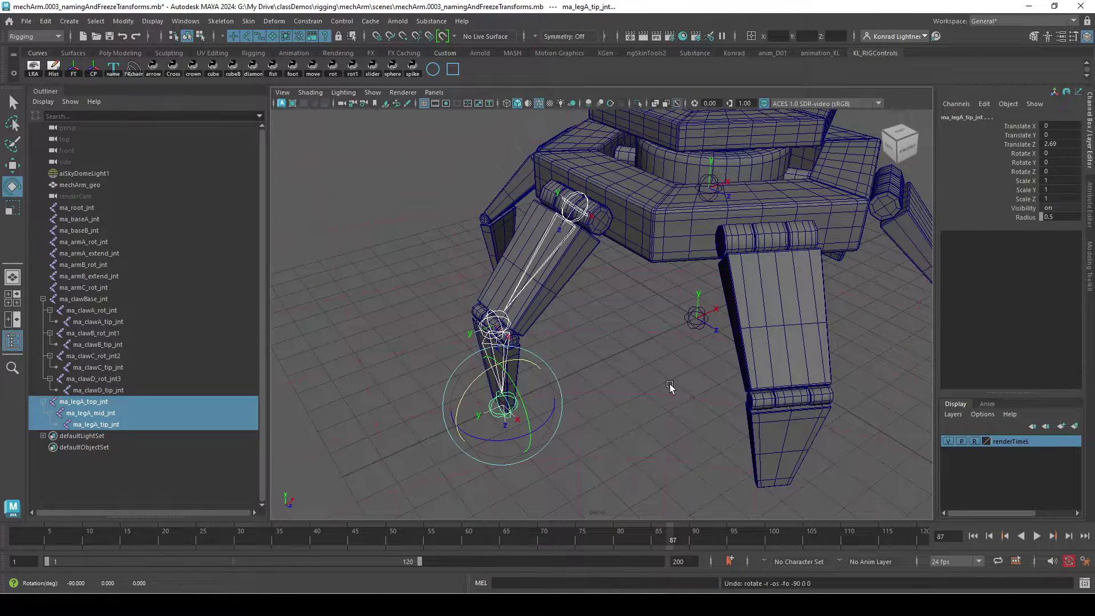
pyautogui.click(631, 417)
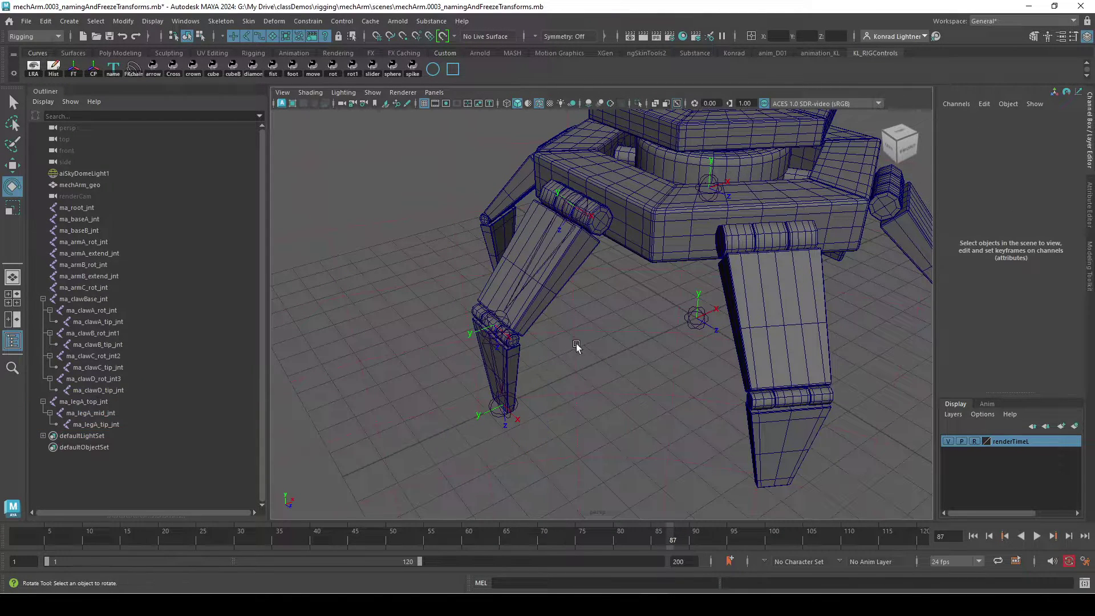
# Group the leg chain under ma_legA_top_jnt, with the group's pivot at the world origin
pyautogui.click(94, 403)
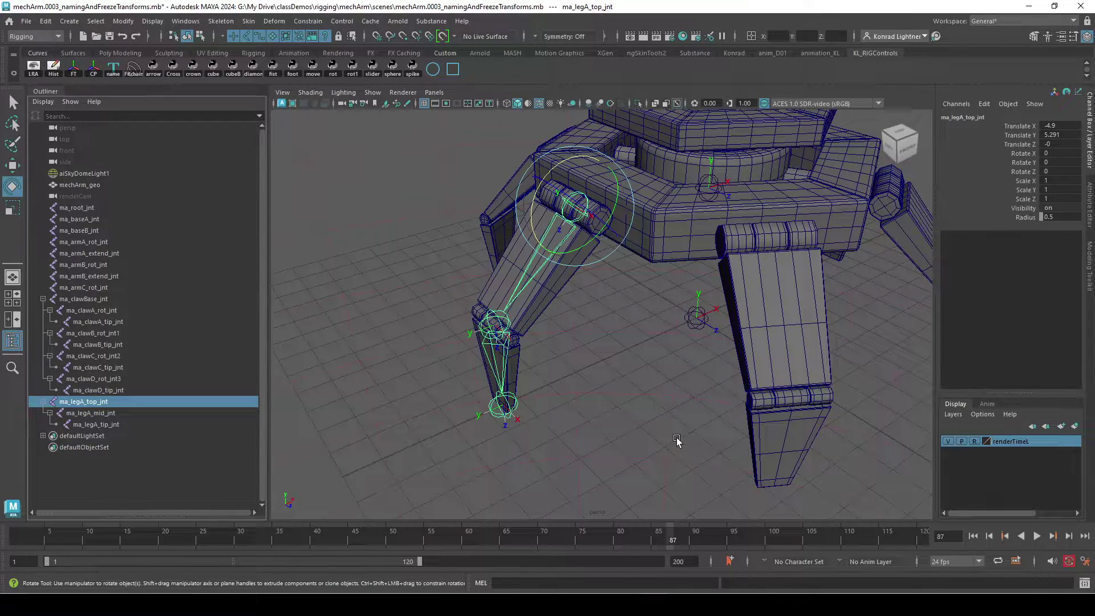
pyautogui.hotkey('ctrl', 'g')
pyautogui.press('w')
pyautogui.keyDown('alt'); pyautogui.moveTo(637, 395); pyautogui.dragTo(723, 385); pyautogui.keyUp('alt')
pyautogui.keyDown('alt'); pyautogui.moveTo(665, 296); pyautogui.dragTo(659, 316); pyautogui.keyUp('alt')
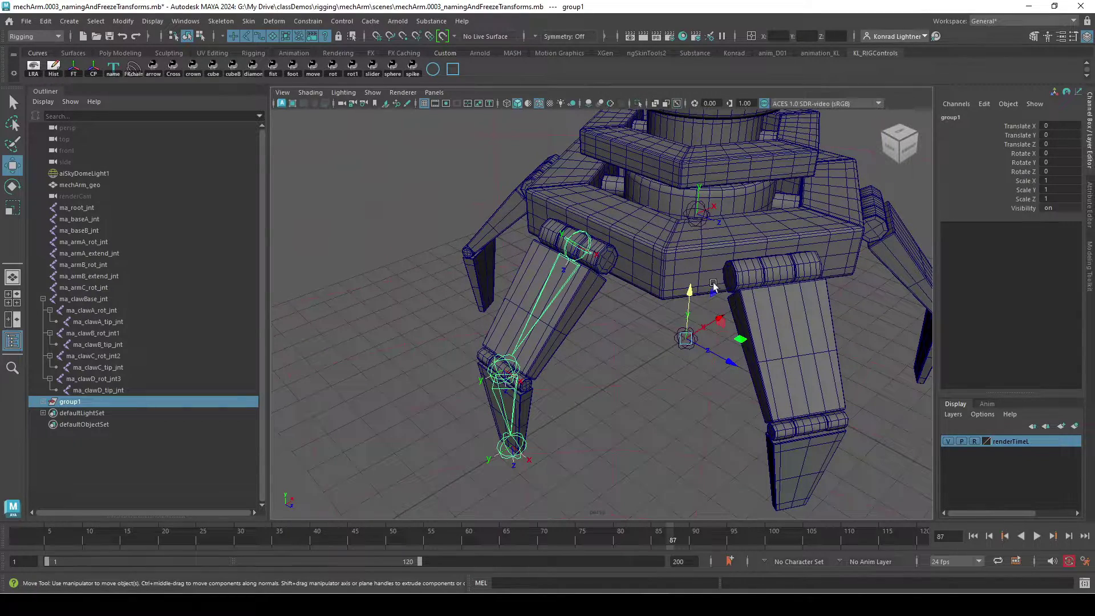
pyautogui.keyDown('alt'); pyautogui.moveTo(655, 365); pyautogui.dragTo(582, 371); pyautogui.keyUp('alt')
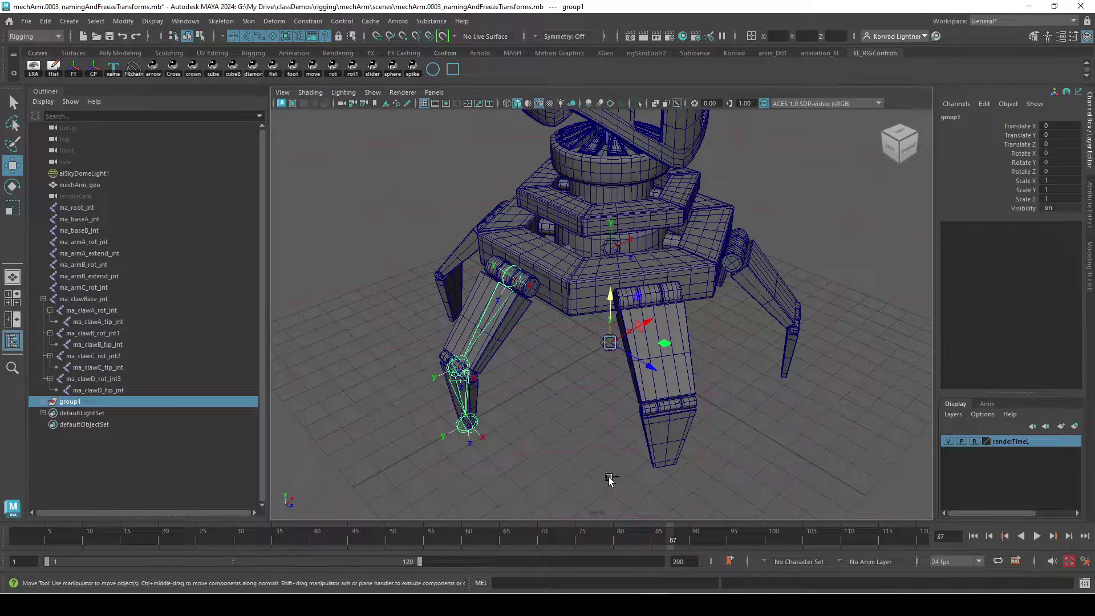
# Duplicate the leg group twice, rotating each copy about Y onto the next leg, the second one to Rotate Y 120
pyautogui.hotkey('ctrl', 'g')
pyautogui.press('e')
pyautogui.moveTo(610, 385); pyautogui.dragTo(648, 453)
pyautogui.hotkey('ctrl', 'd')
pyautogui.moveTo(519, 386); pyautogui.dragTo(501, 407)
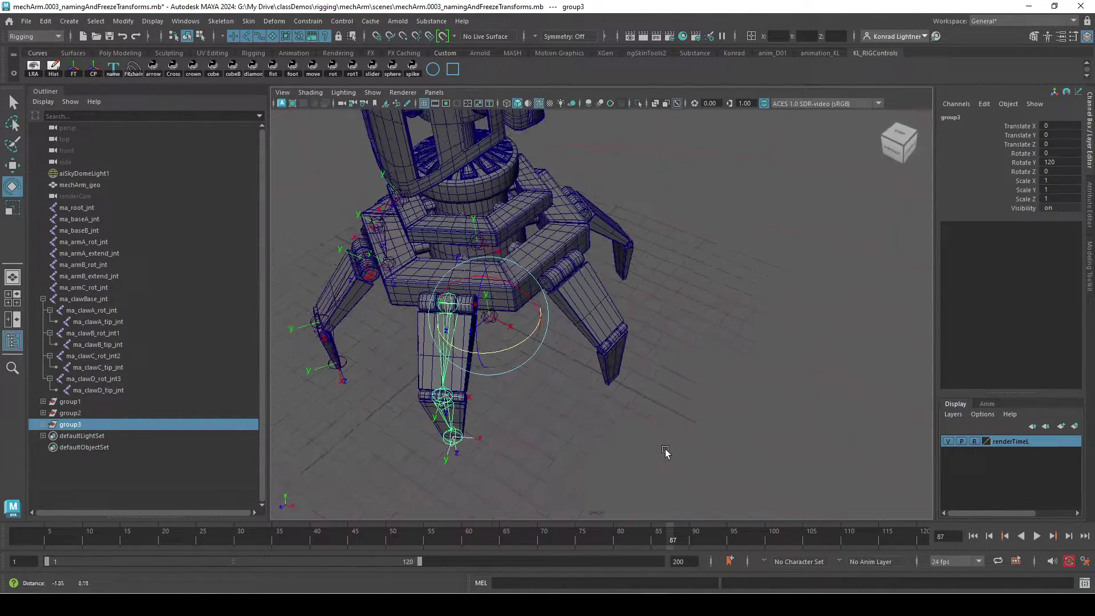
# Duplicate the leg group three more times and rotate the copies about Y onto the remaining legs, from Rotate Y 180 to 300
pyautogui.hotkey('ctrl', 'd')
pyautogui.moveTo(501, 358); pyautogui.dragTo(591, 399)
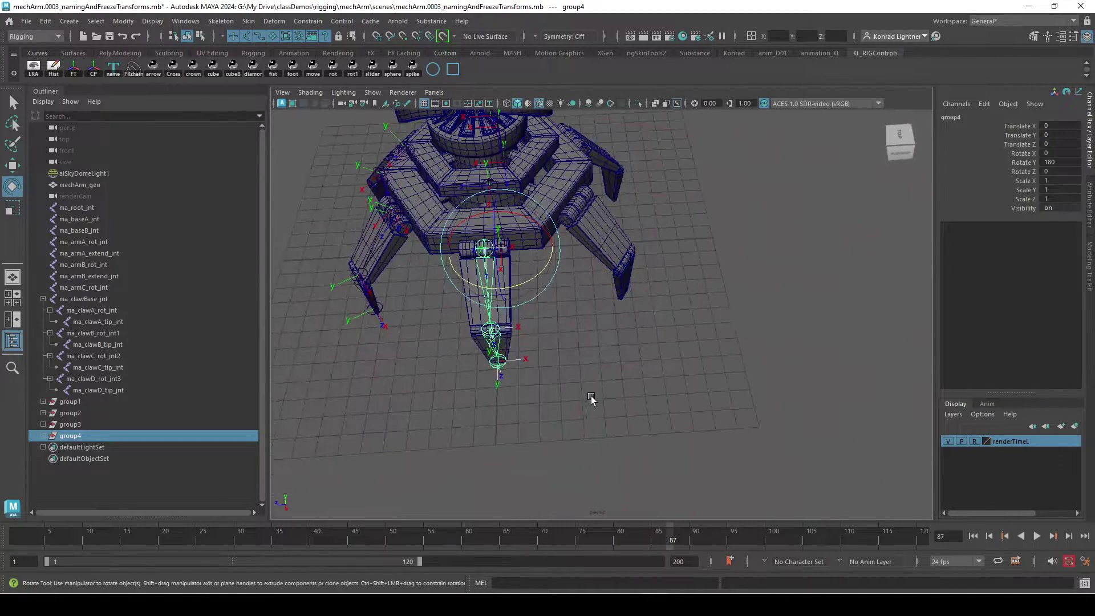
pyautogui.hotkey('ctrl', 'd')
pyautogui.moveTo(526, 290); pyautogui.dragTo(587, 312)
pyautogui.hotkey('ctrl', 'd')
pyautogui.keyDown('alt'); pyautogui.moveTo(696, 396); pyautogui.dragTo(499, 484); pyautogui.keyUp('alt')
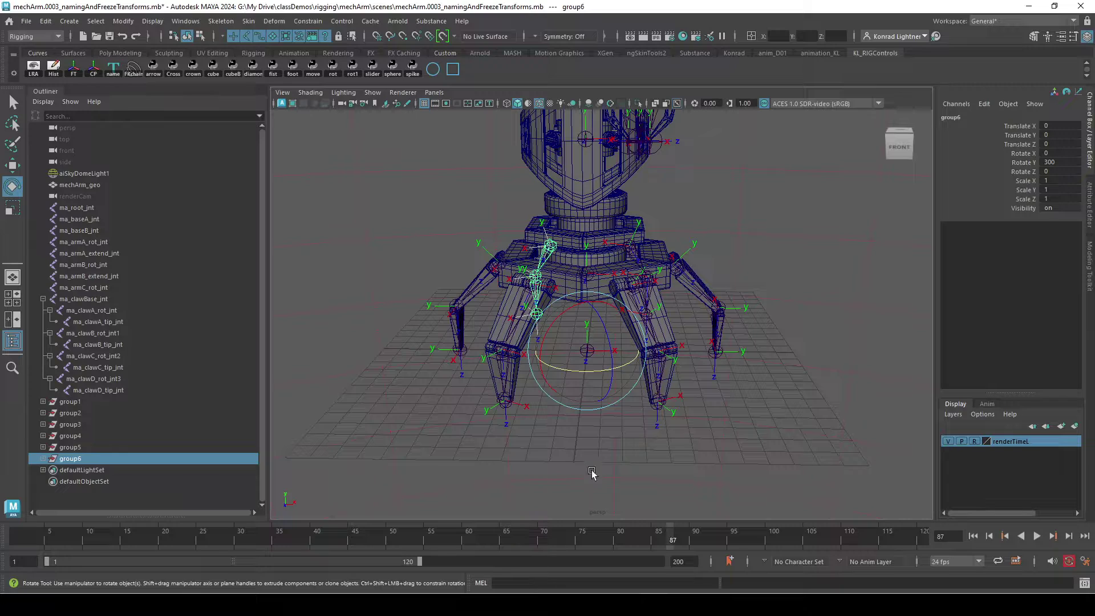